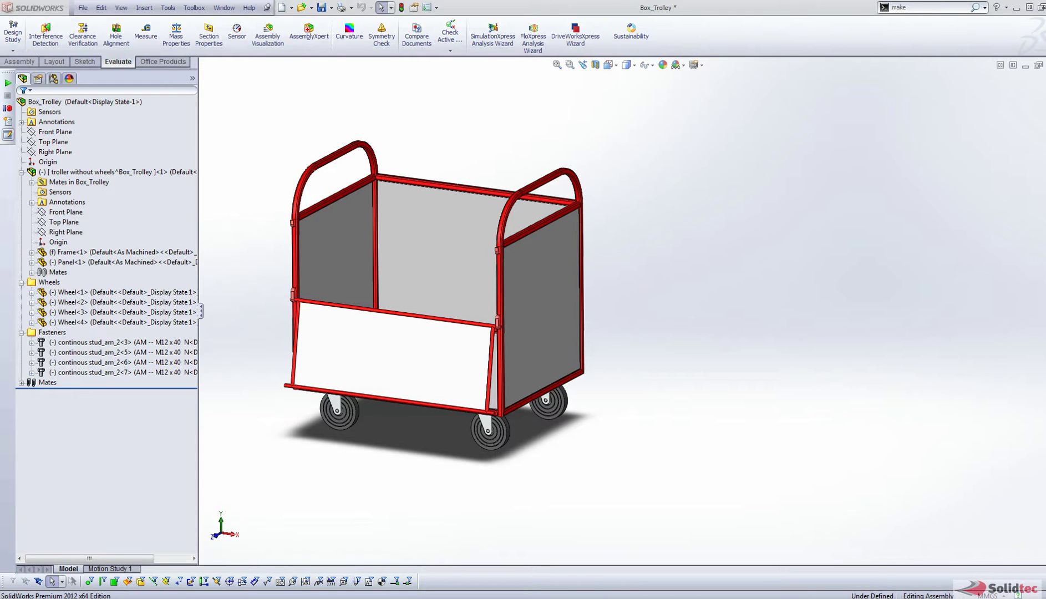
Highlight the troller without wheels subassembly and open its Frame part in its own window.
left_click(111, 172)
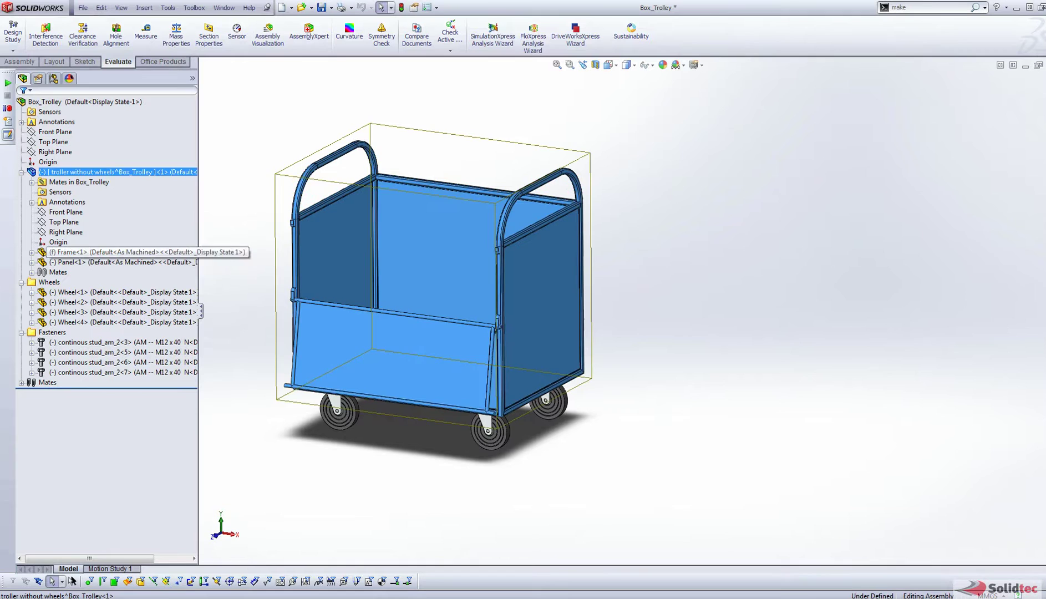
left_click(84, 252)
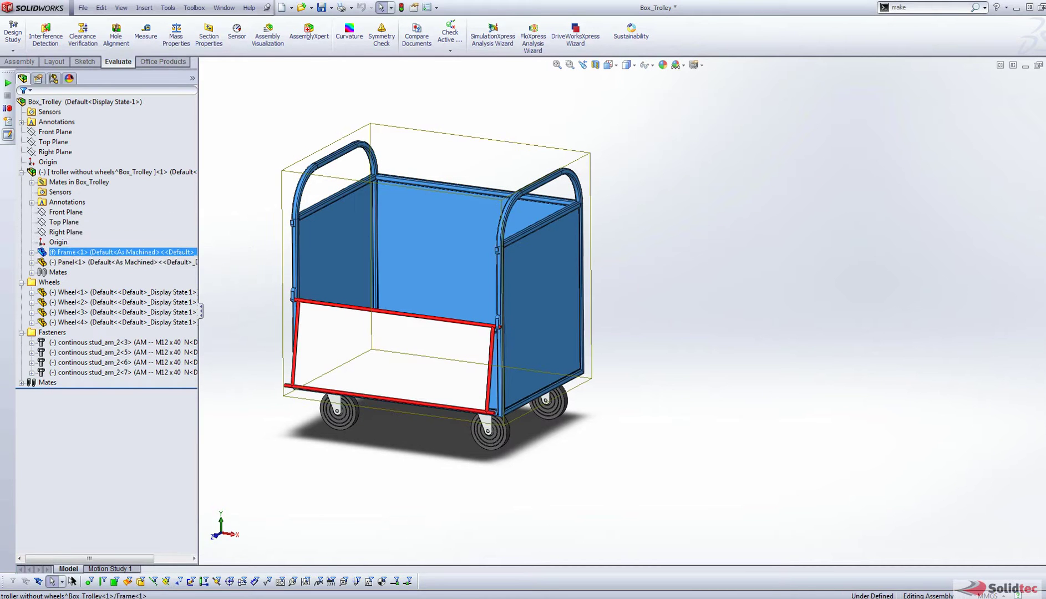
right_click(63, 252)
left_click(72, 222)
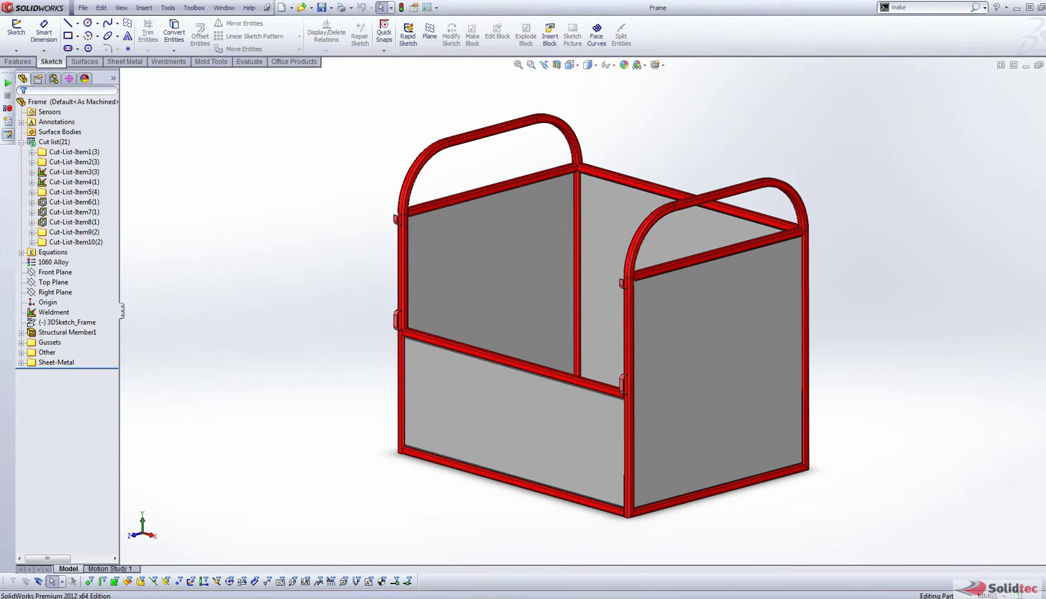
Highlight the Frame's first cut-list items one after another, and return to the Box_Trolley assembly.
left_click(74, 152)
key("Down")
key("Down")
key("Down")
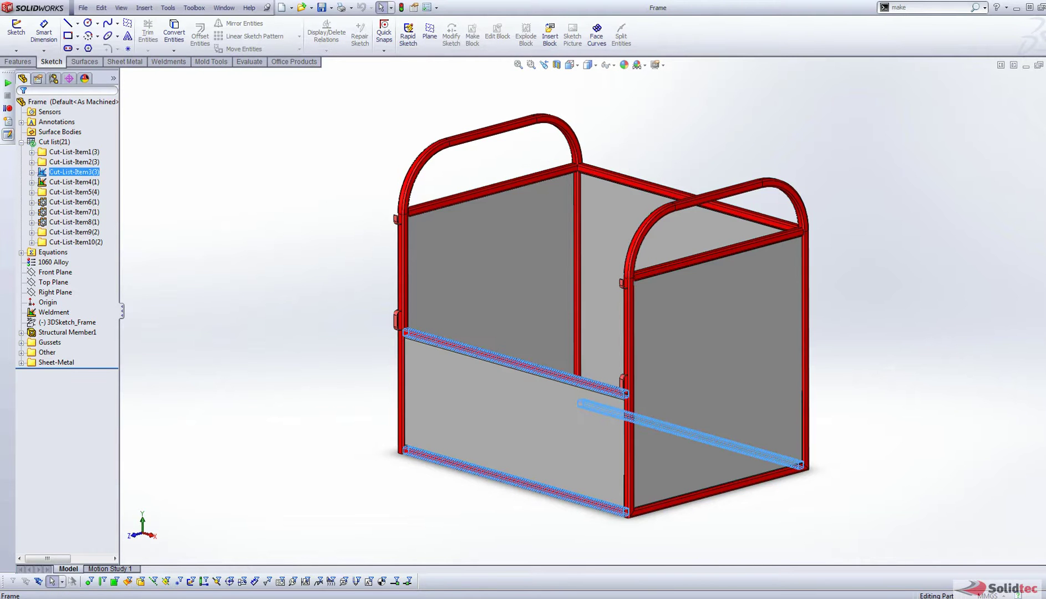
key("Escape")
key("ctrl+Tab")
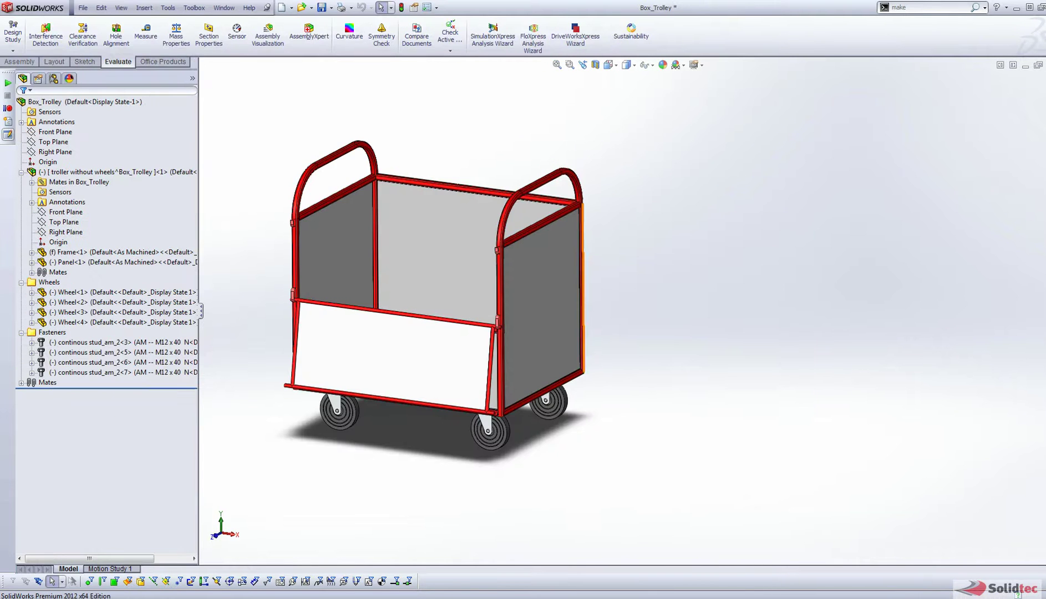
Highlight the four wheels and a fastener stud in the assembly, and clear the selection.
left_click(89, 293)
left_click(122, 322, "shift")
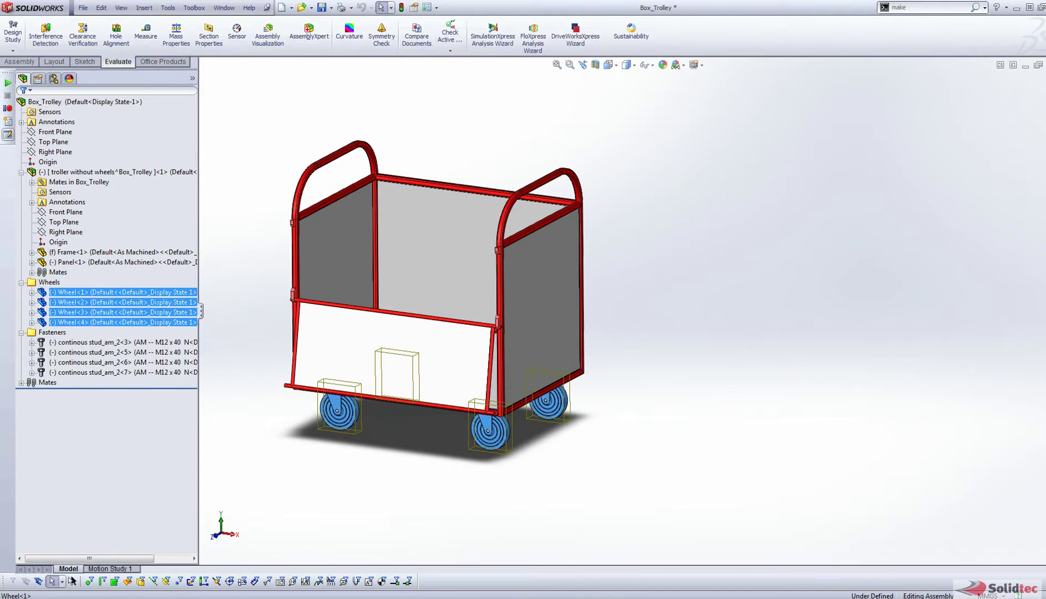
left_click(111, 342)
key("Escape")
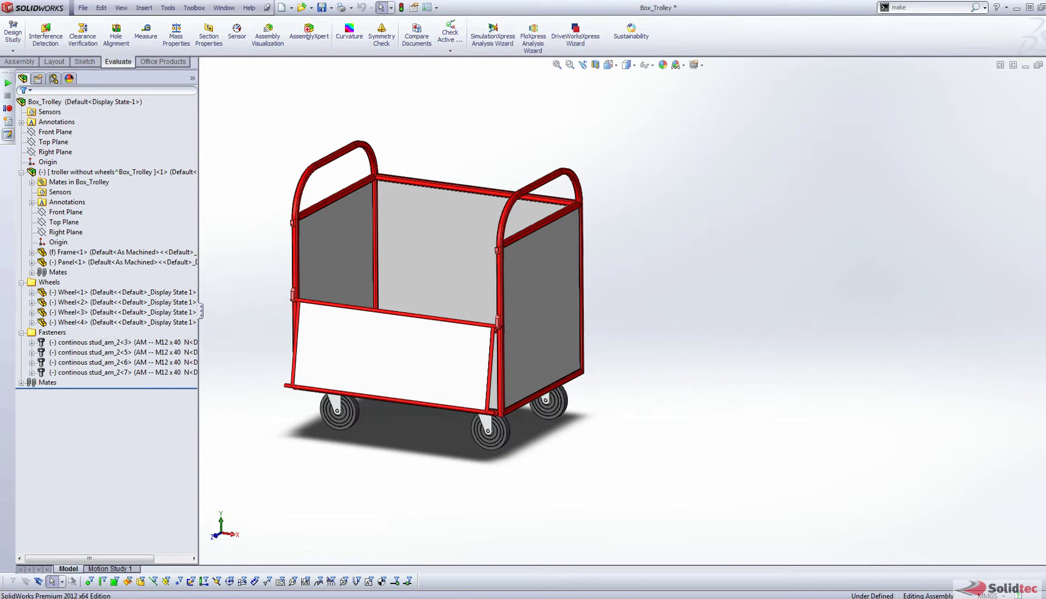
Calculate interference detection for the whole Box_Trolley assembly with Create fasteners folder enabled.
left_click(46, 34)
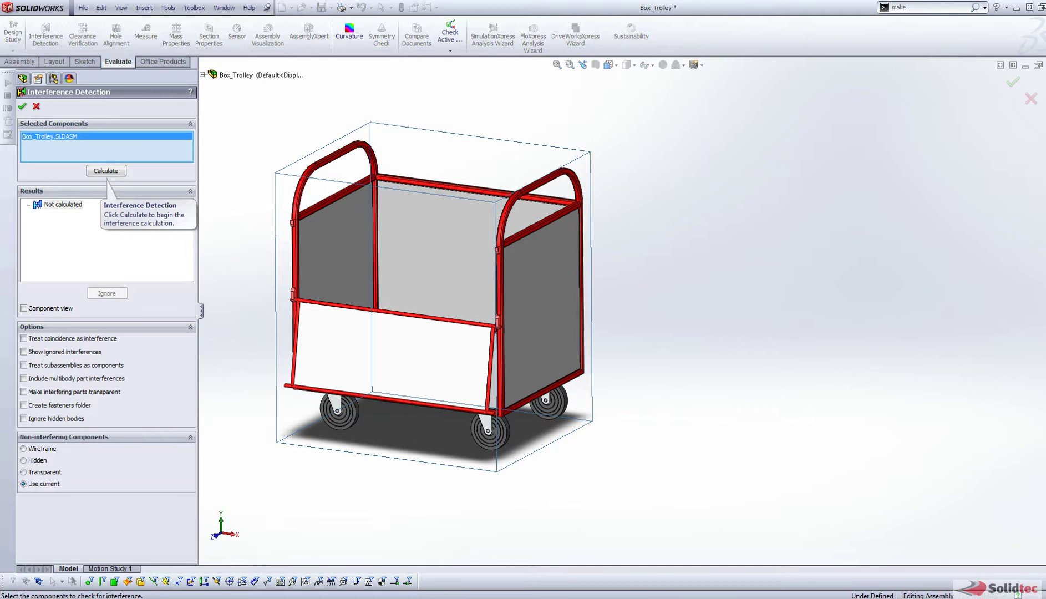
left_click(24, 405)
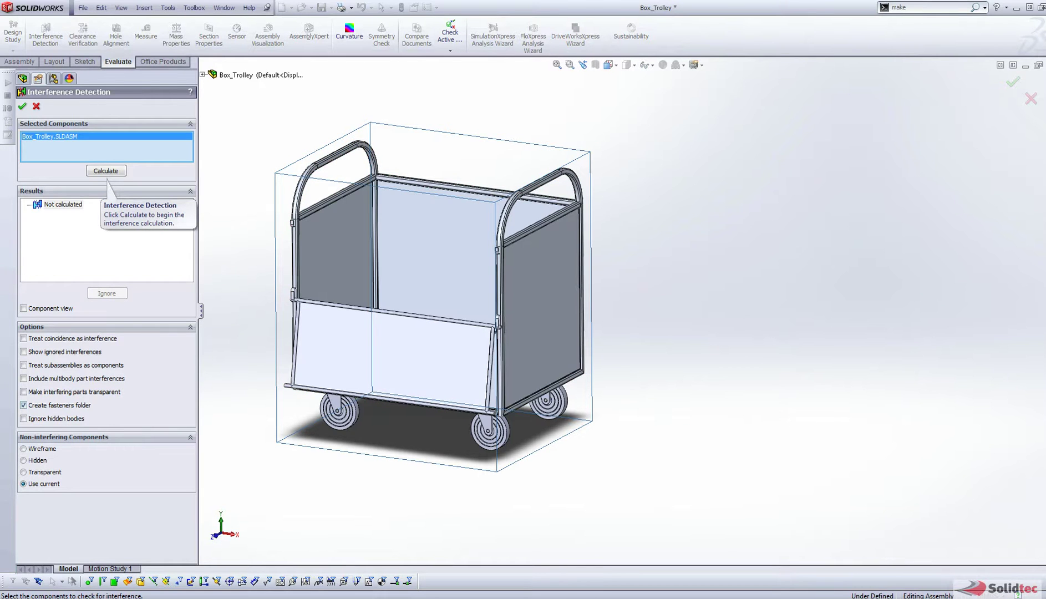
left_click(106, 170)
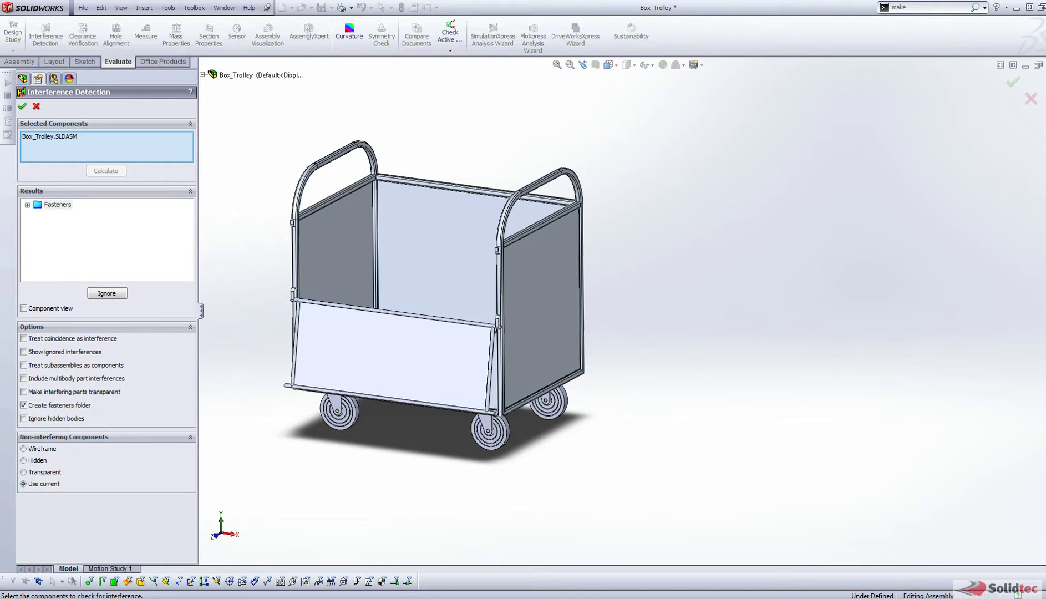
Examine Interference1 in the Fasteners results close up at the front wheel, highlighting its stud and Wheel-1 components.
left_click(27, 204)
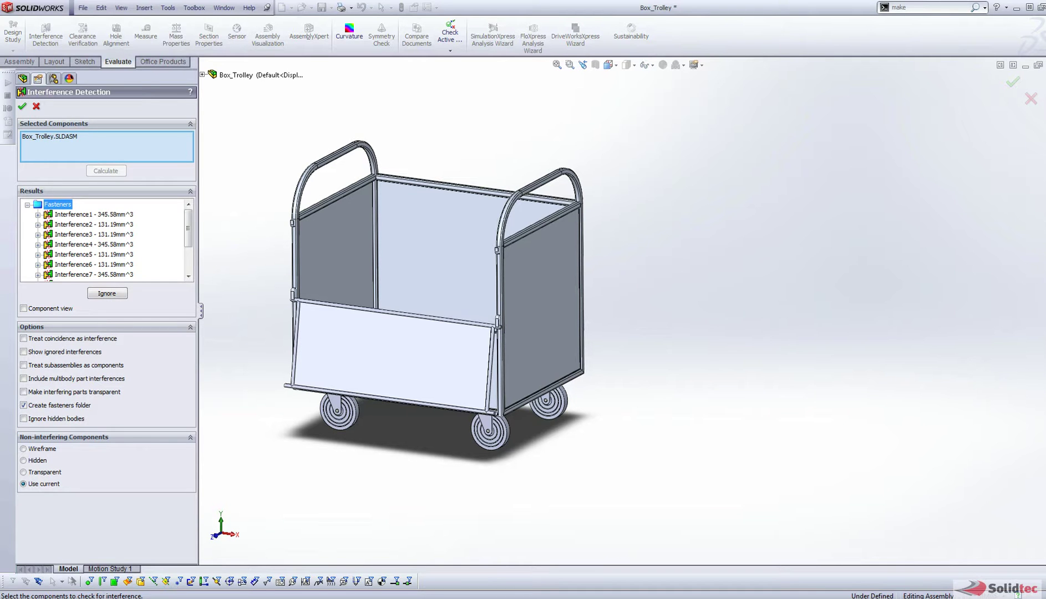
left_click(93, 214)
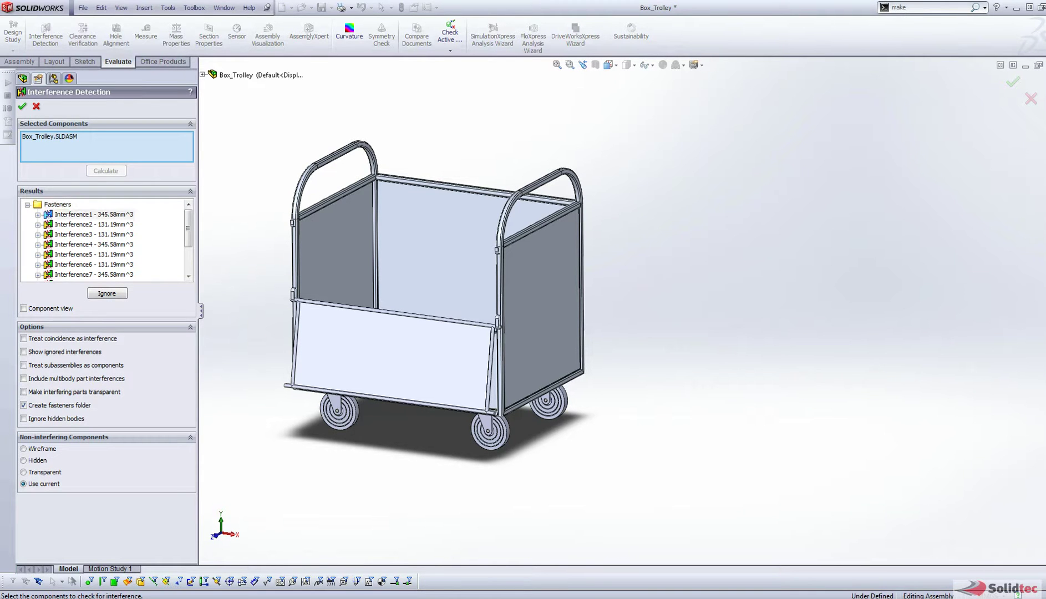
scroll(488, 444, "up", 5)
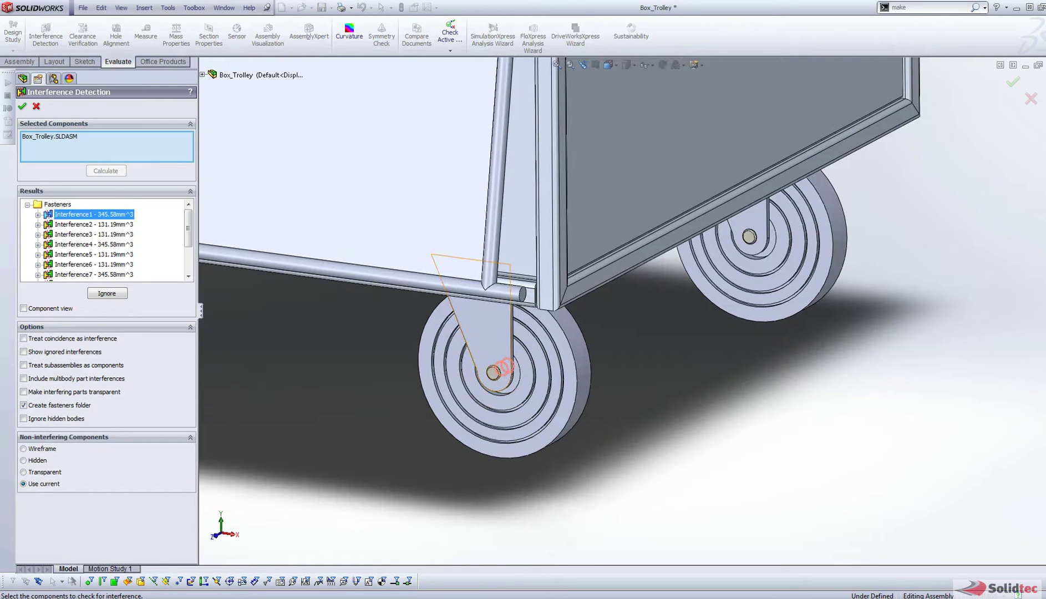
mouse_move(499, 402)
middle_mouse_down()
mouse_move(413, 408)
mouse_move(497, 402)
middle_mouse_up()
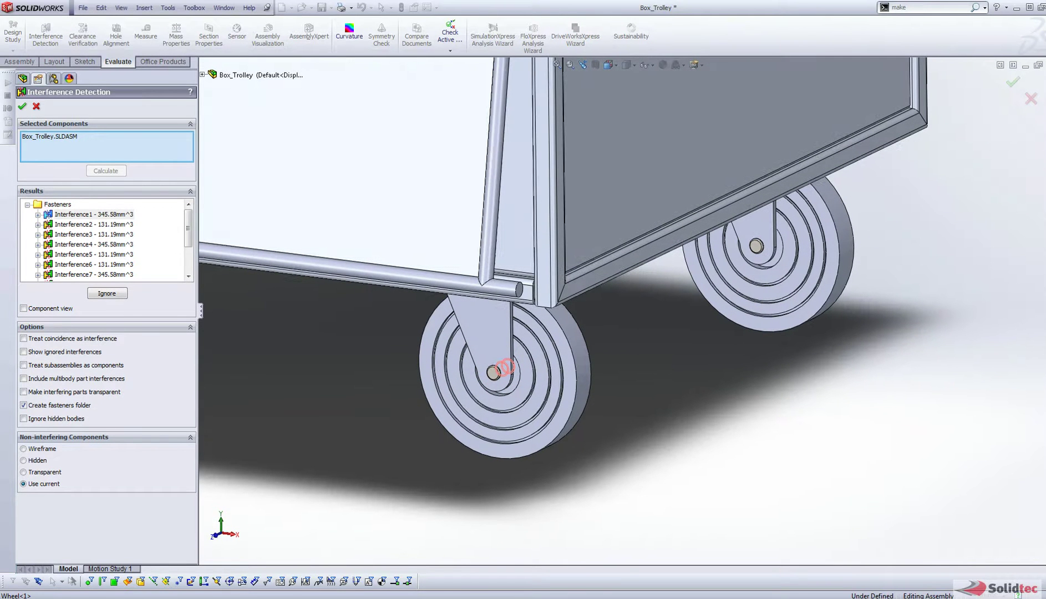
left_click(38, 214)
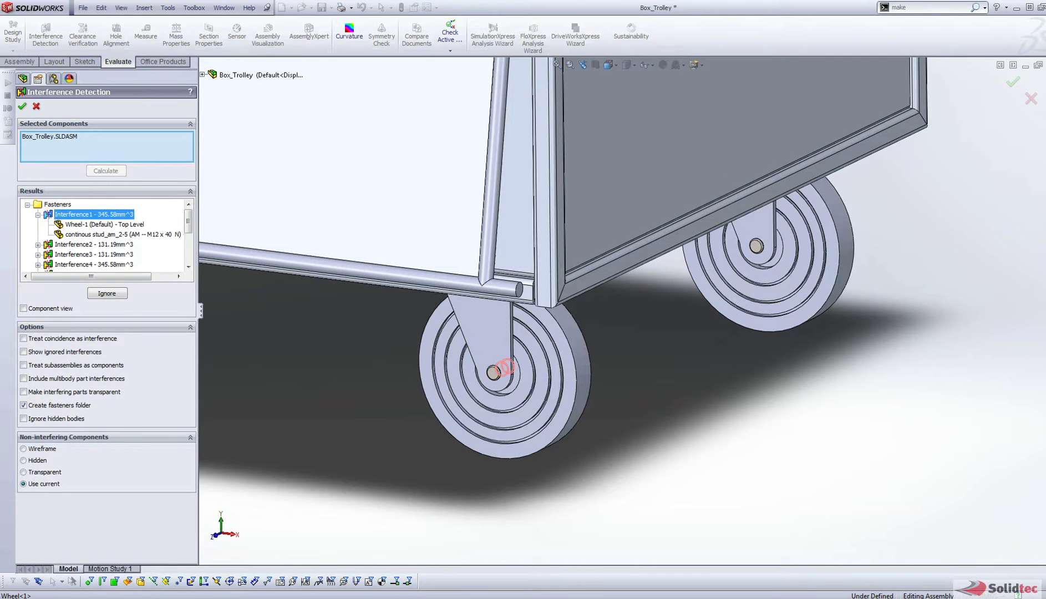
left_click(105, 224)
left_click(111, 234)
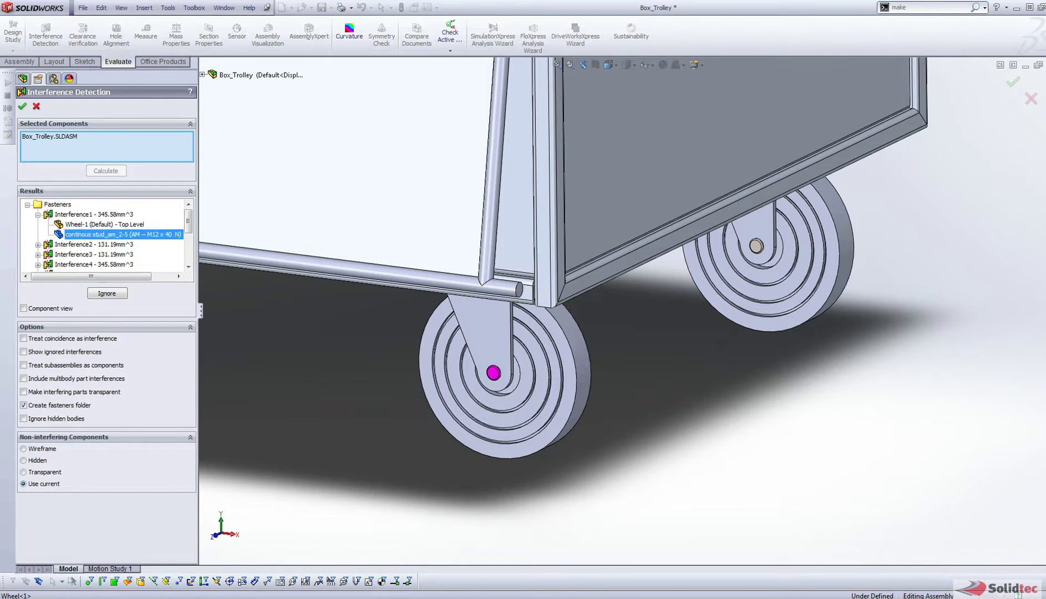
left_click(105, 224)
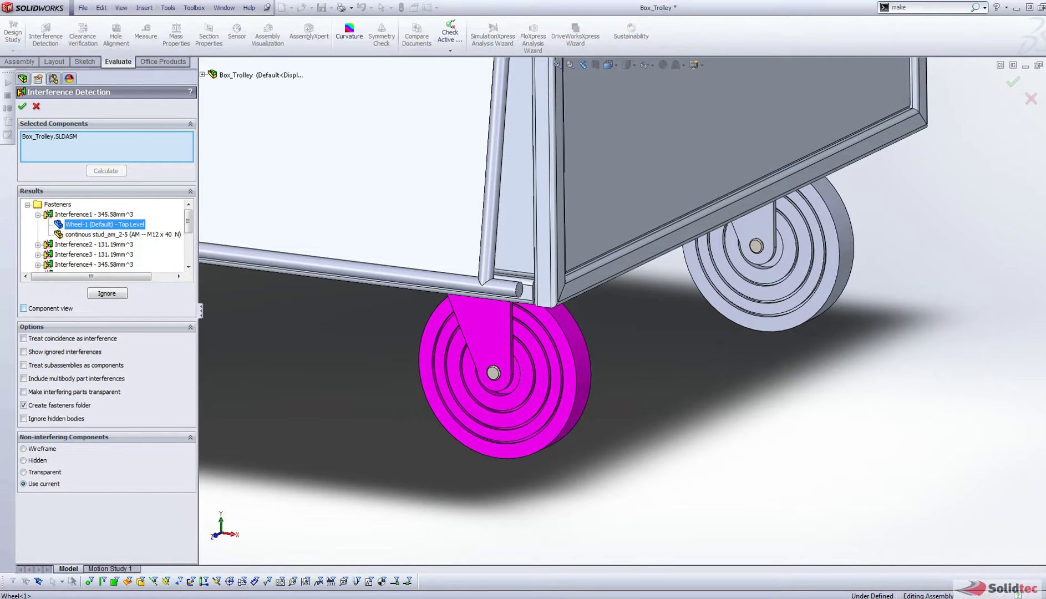
Turn on Component view and examine the three fastener interferences listed under Wheel-1.
left_click(23, 307)
left_click(83, 204)
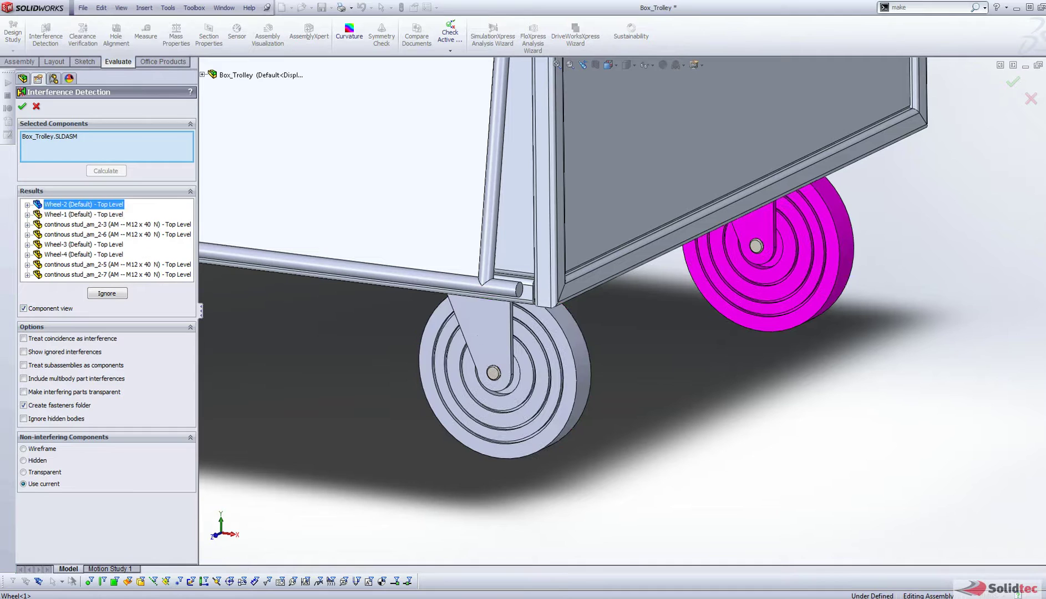
left_click(83, 214)
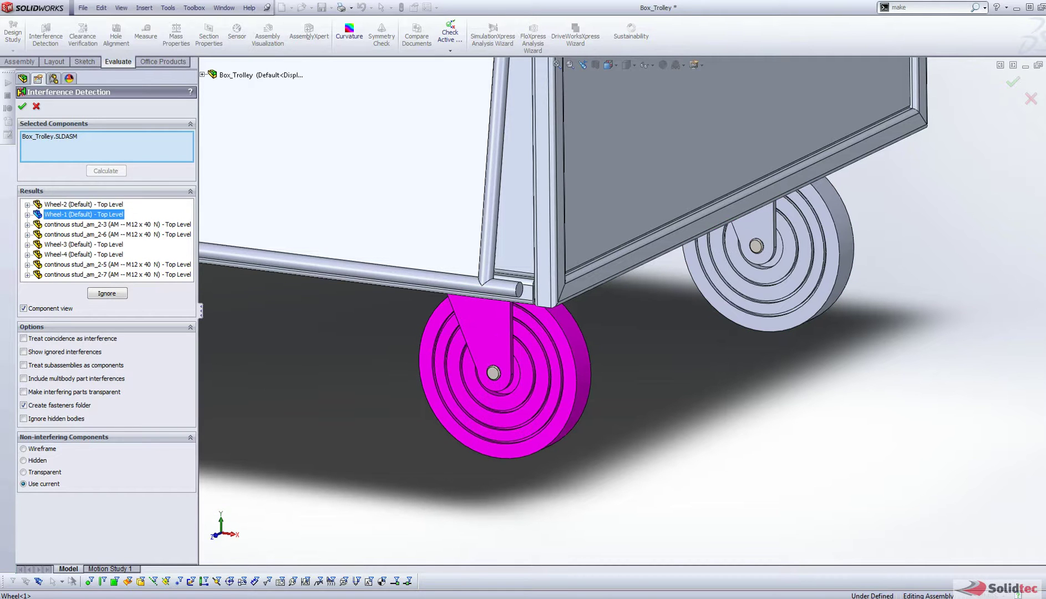
left_click(28, 215)
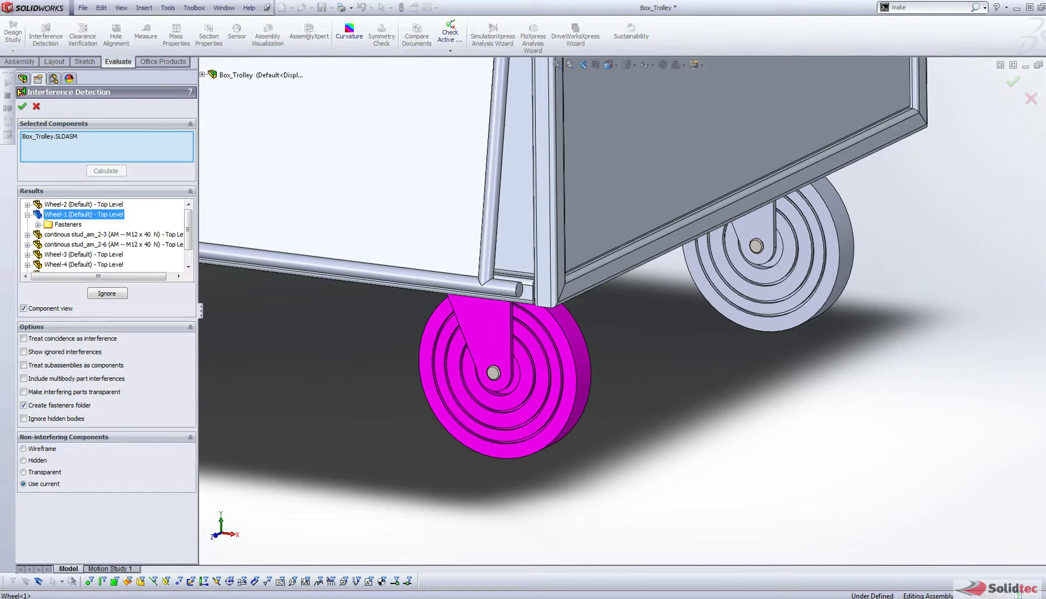
left_click(67, 224)
left_click(38, 224)
left_click(103, 234)
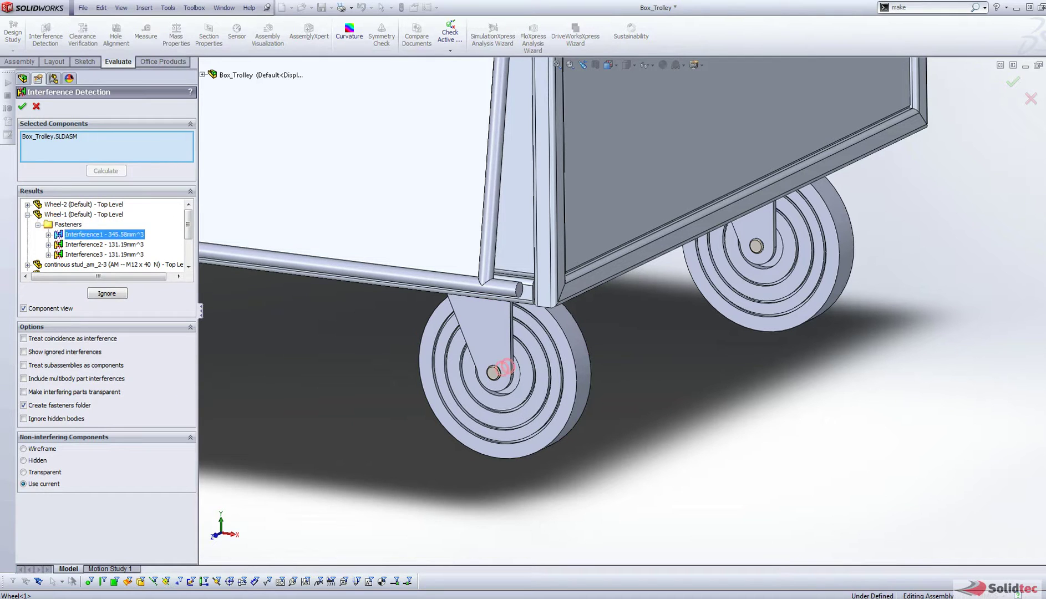
left_click(104, 245)
left_click(104, 254)
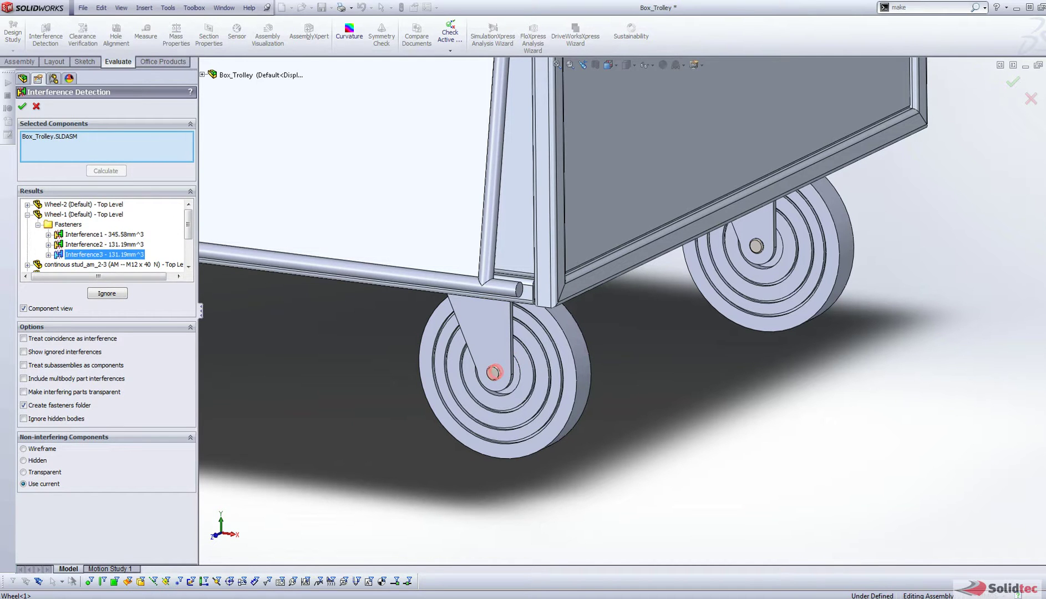
Collapse the Wheel-1 results and turn off Component view.
left_click(38, 224)
left_click(27, 214)
left_click(23, 308)
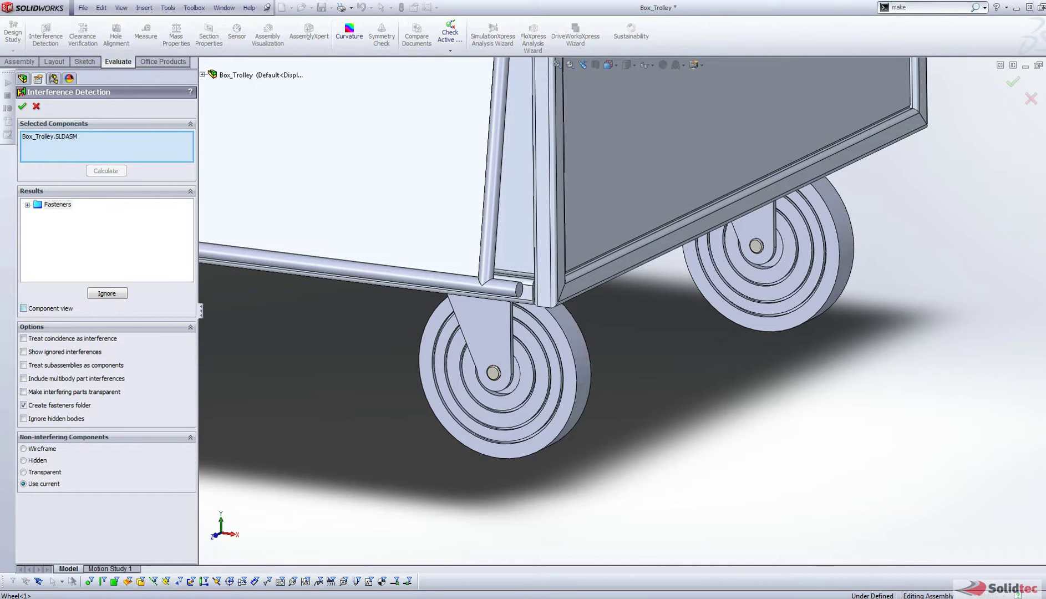
Enable Treat coincidence as interference and recalculate the interferences for the assembly.
scroll(622, 310, "up", 11)
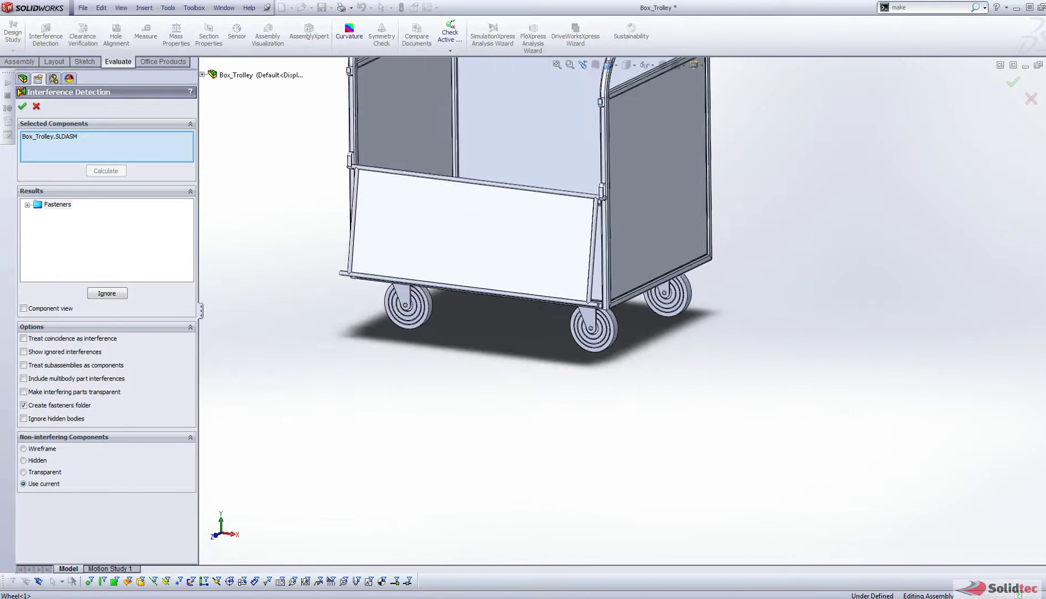
scroll(635, 166, "down", 5)
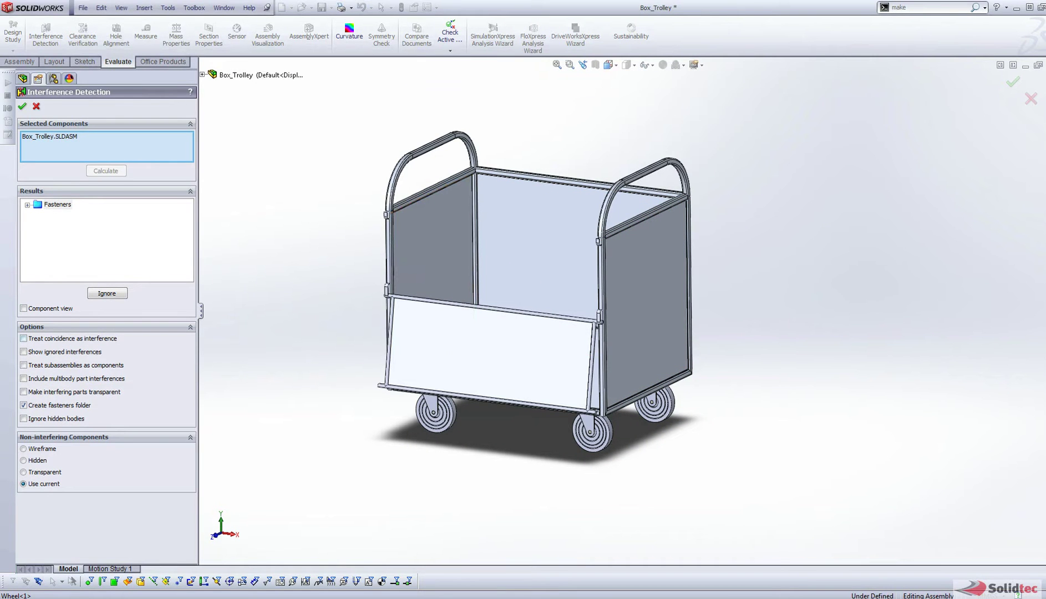
scroll(411, 422, "down", 3)
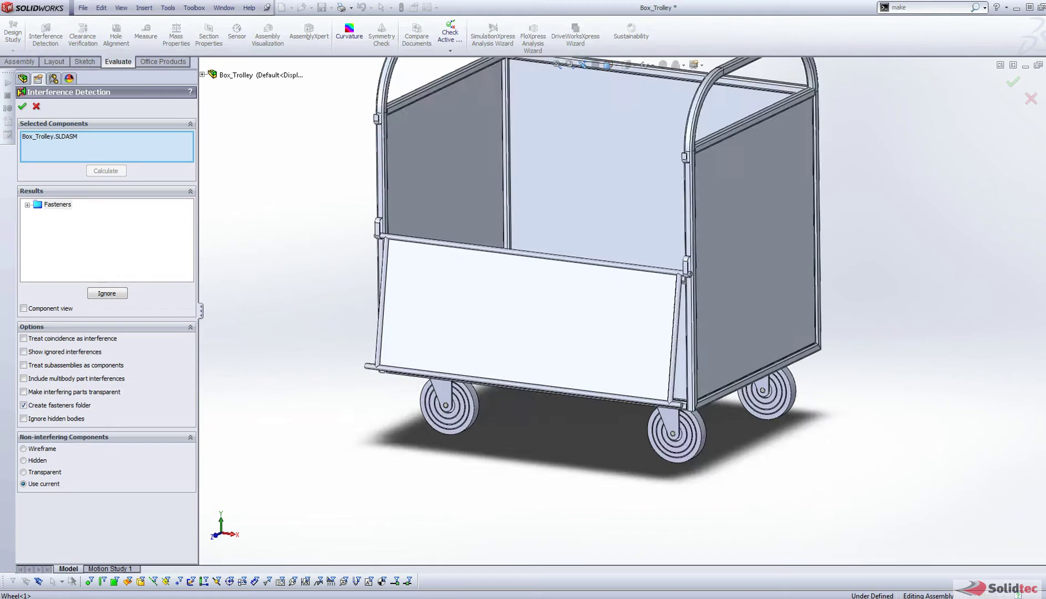
left_click(23, 338)
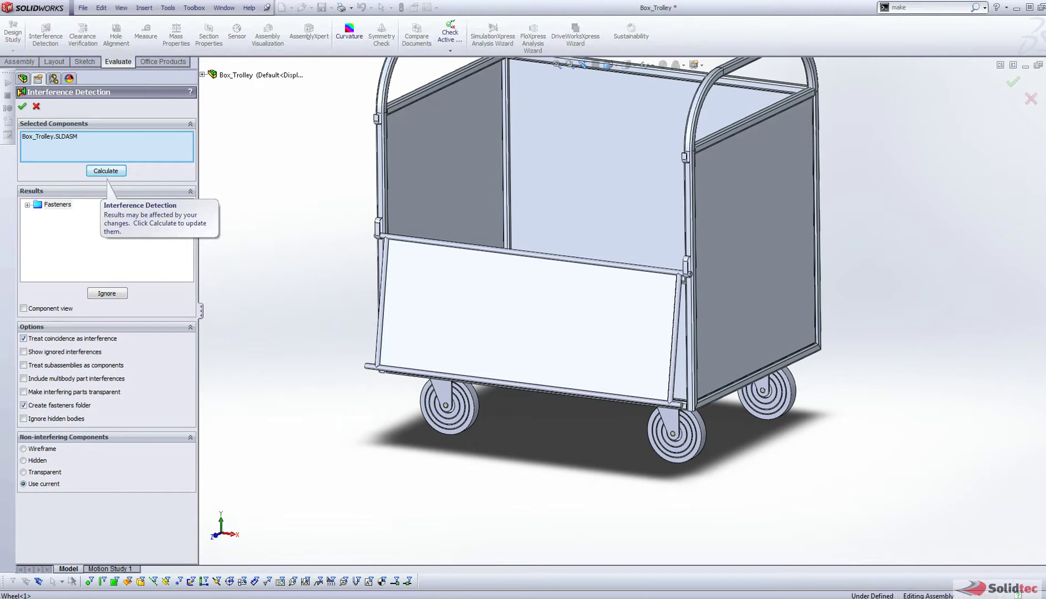
left_click(106, 170)
Examine the coincident results Interference13 to Interference18 one by one from below the trolley.
left_click(98, 215)
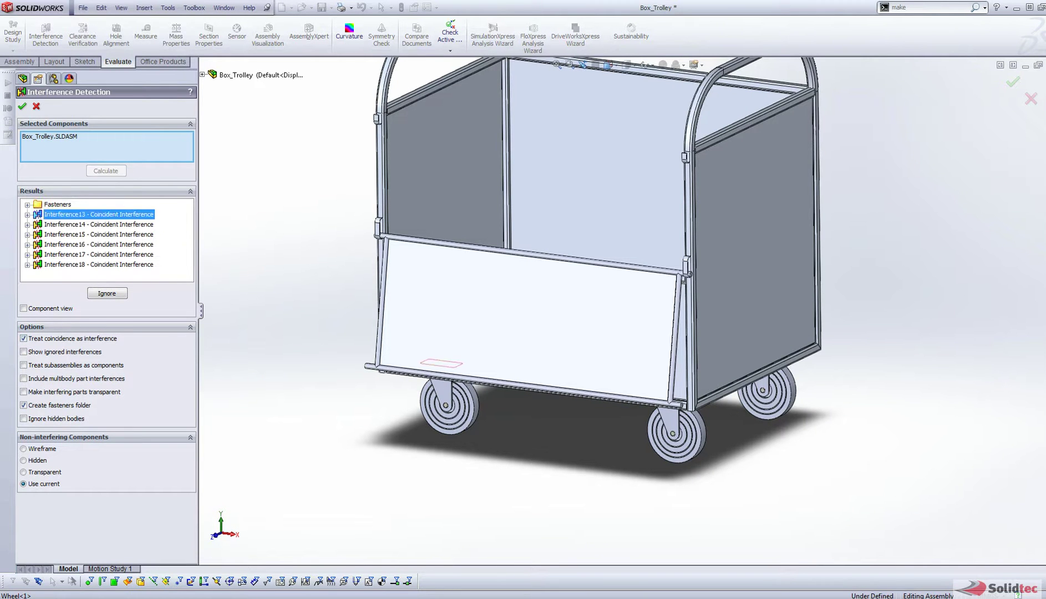
middle_click_drag(427, 355, 436, 302)
scroll(454, 473, "down", 4)
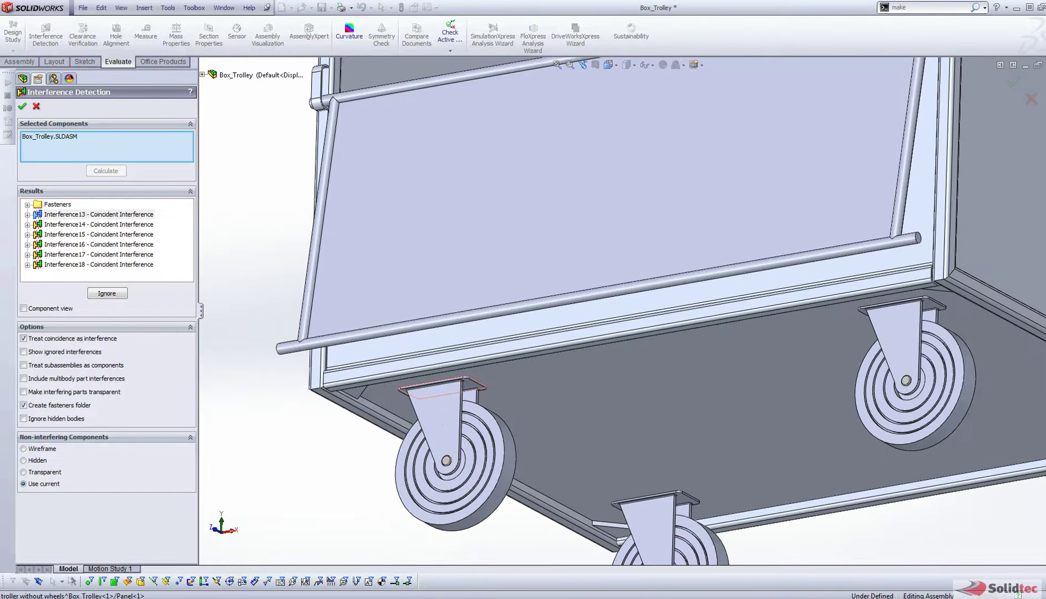
scroll(524, 389, "up", 1)
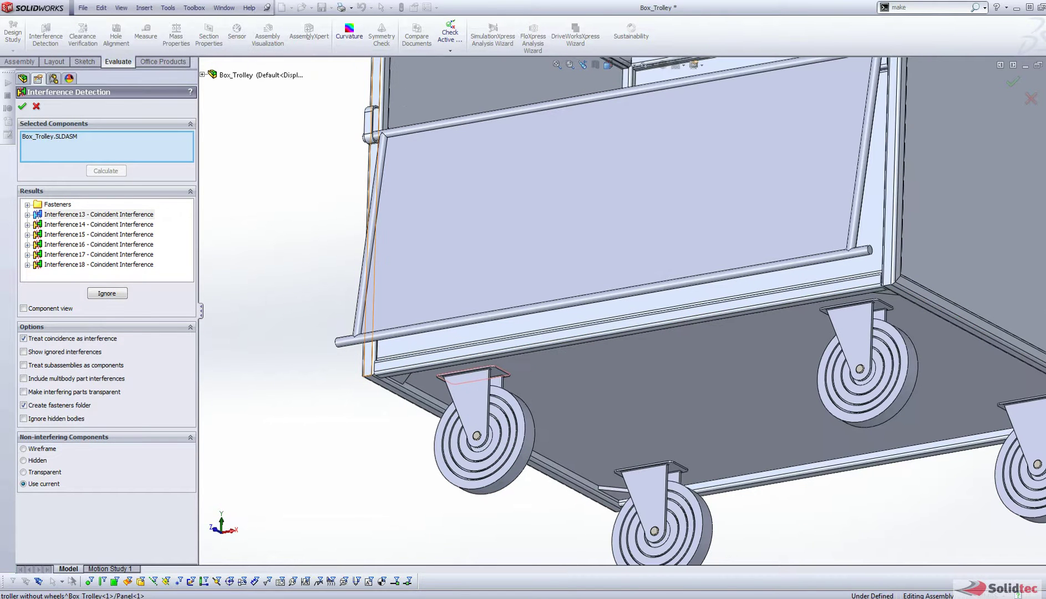
left_click(98, 225)
scroll(876, 444, "up", 2)
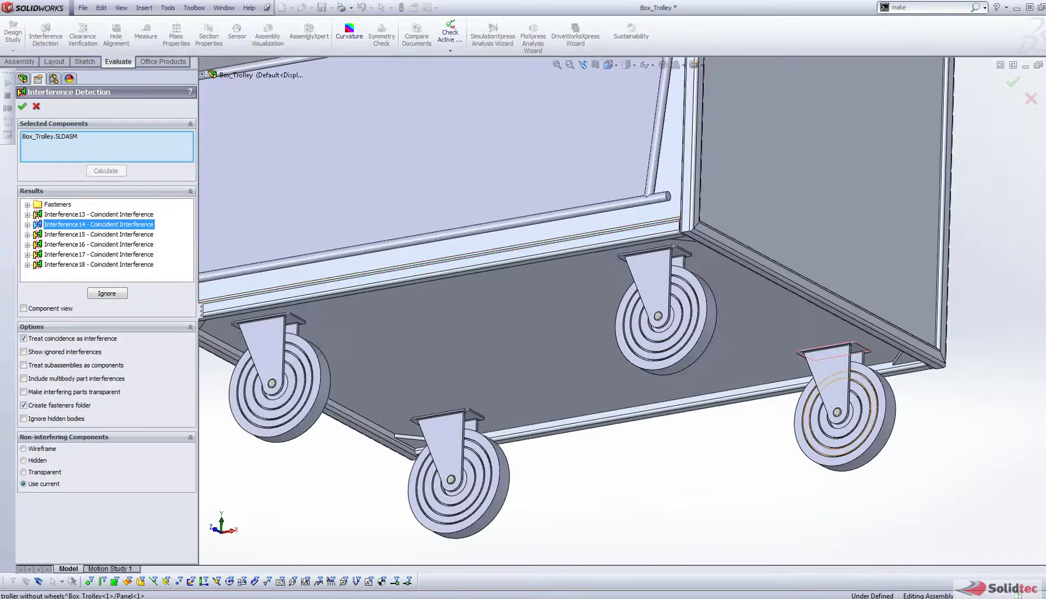
left_click(98, 235)
left_click(98, 245)
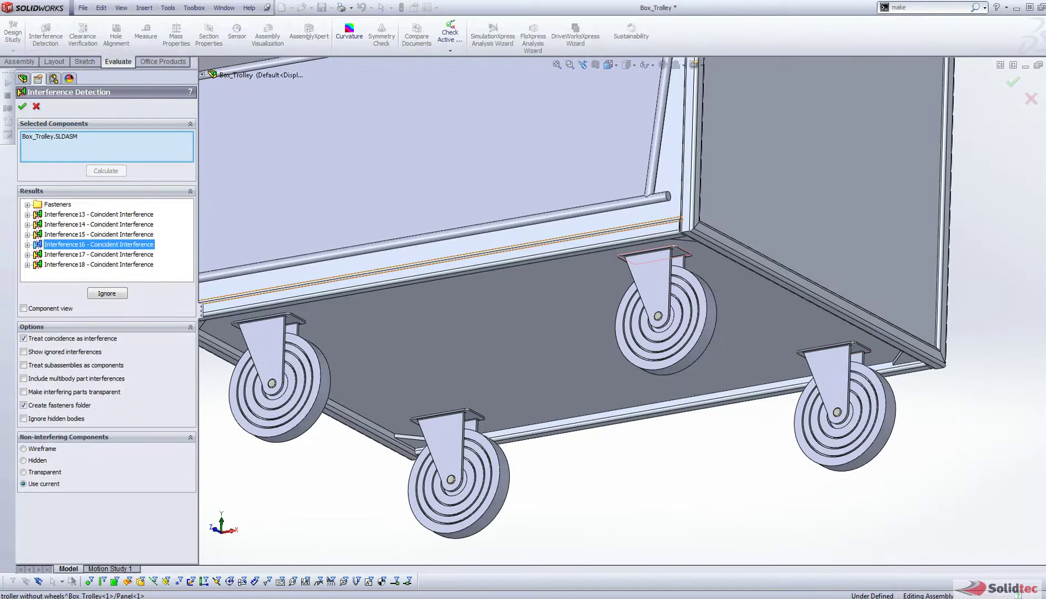
left_click(99, 254)
left_click(99, 265)
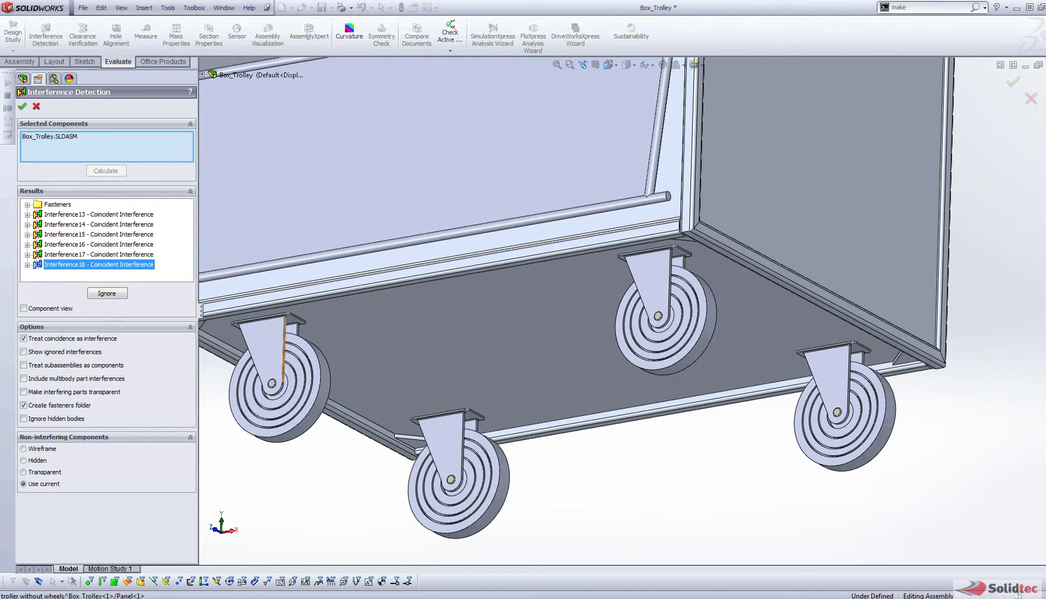
Turn off Treat coincidence as interference and ignore the coincident results Interference14 to Interference18.
left_click(24, 338)
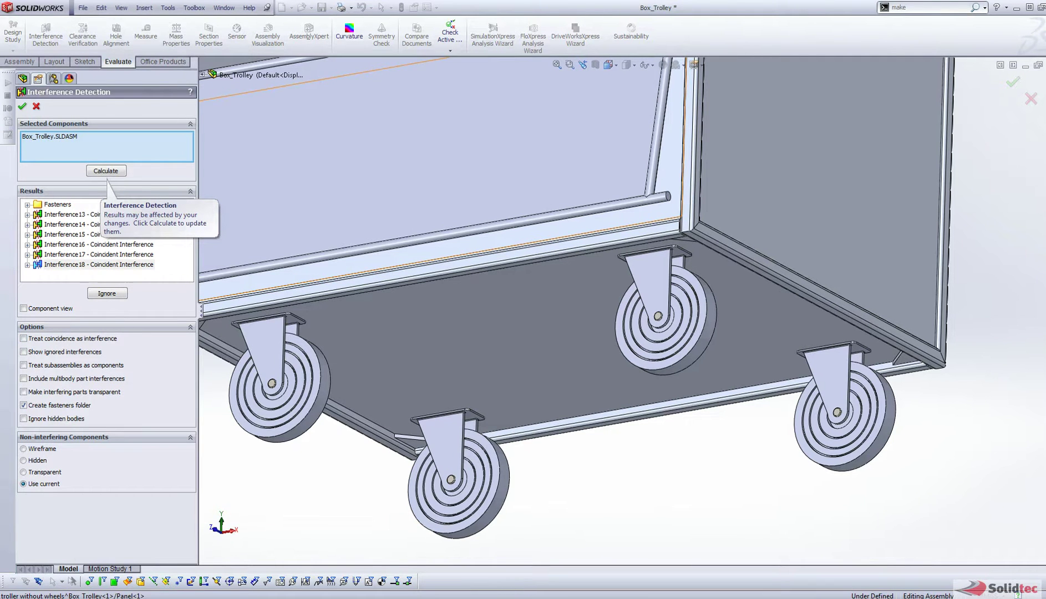
left_click(72, 214)
left_click(98, 264, "shift")
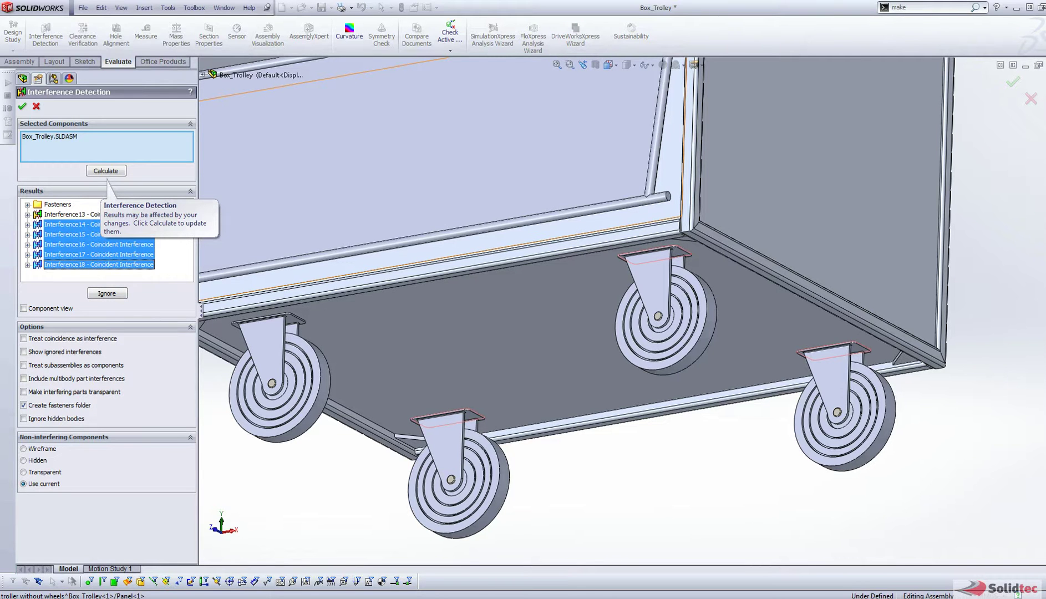
left_click(72, 214, "shift")
left_click(99, 265, "shift")
left_click(107, 293)
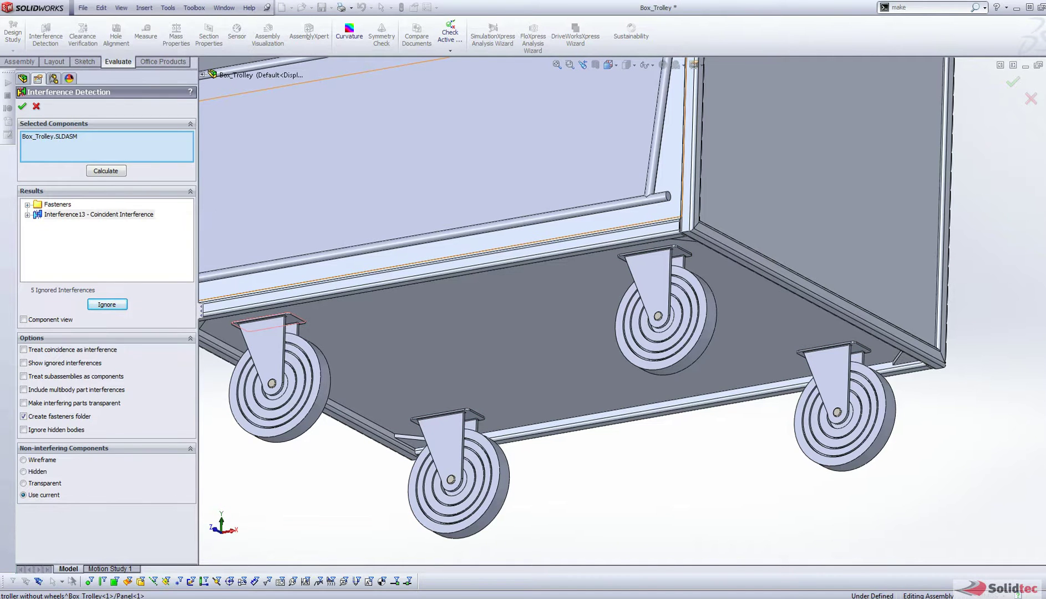
Show the ignored interferences and un-ignore Interference14 to Interference18.
left_click(23, 363)
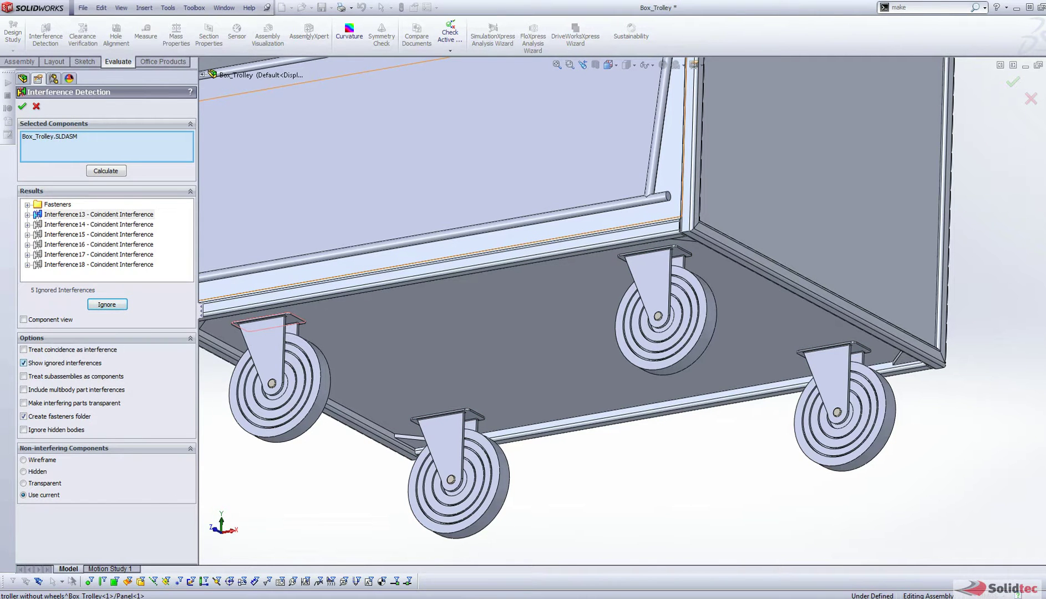
left_click(98, 224)
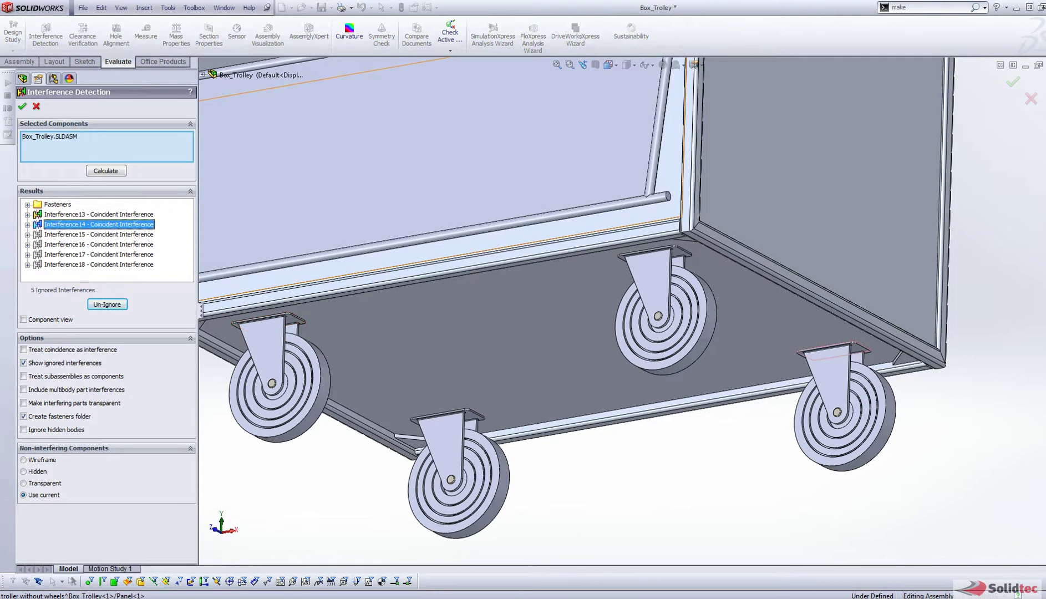
left_click(98, 265, "shift")
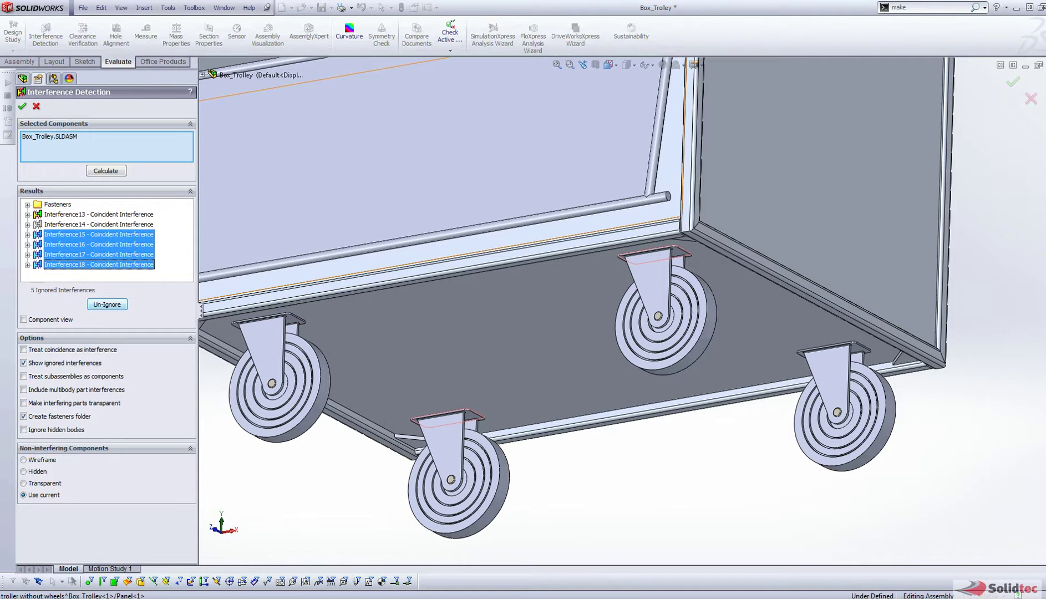
left_click(107, 305)
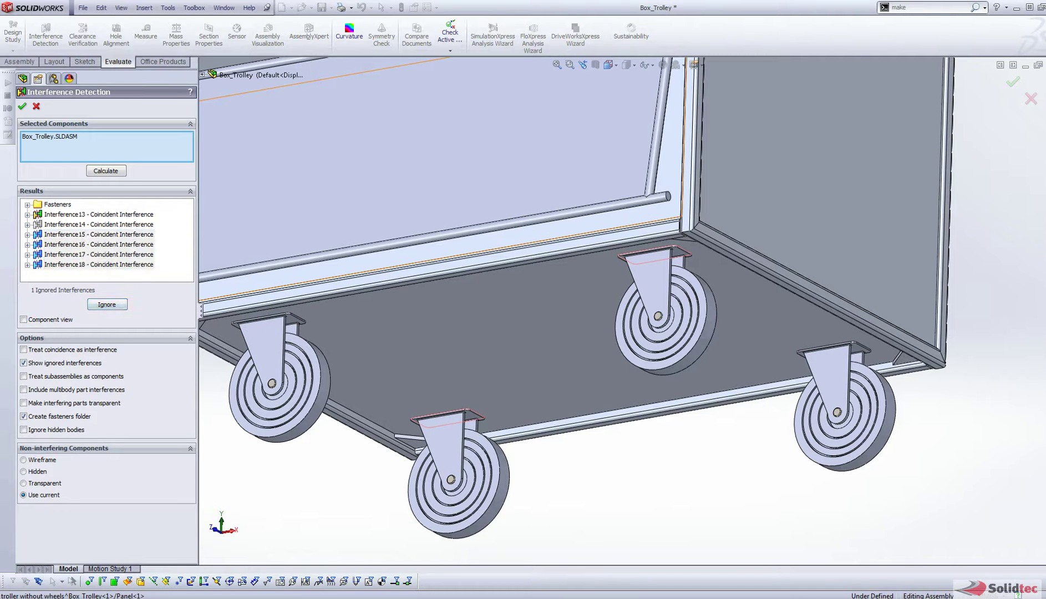
left_click(99, 224)
left_click(107, 305)
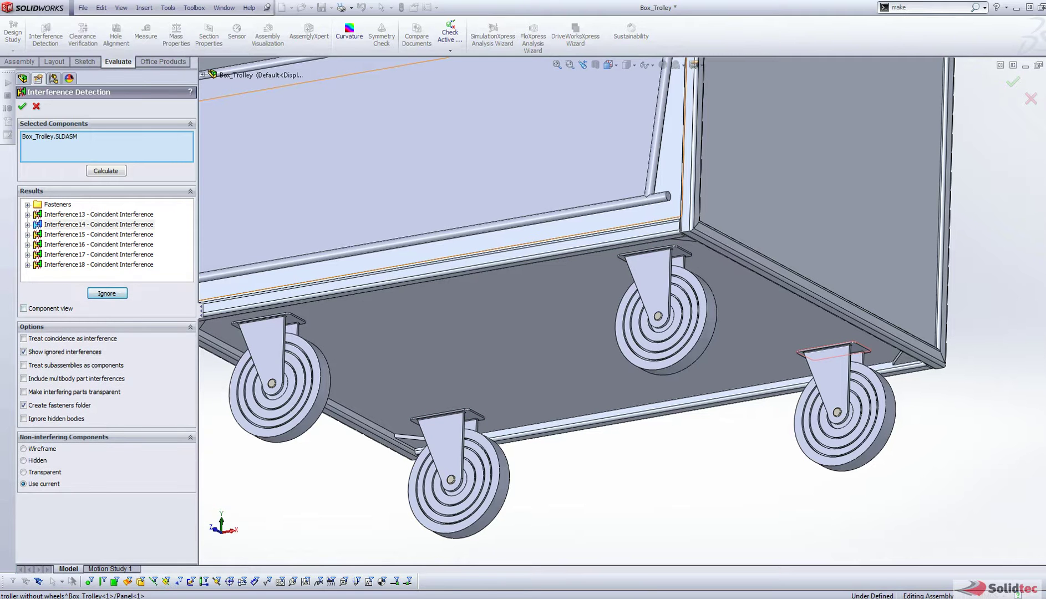
Turn on Make interfering parts transparent, turn off Show ignored interferences and Create fasteners folder, and close Interference Detection.
left_click(24, 391)
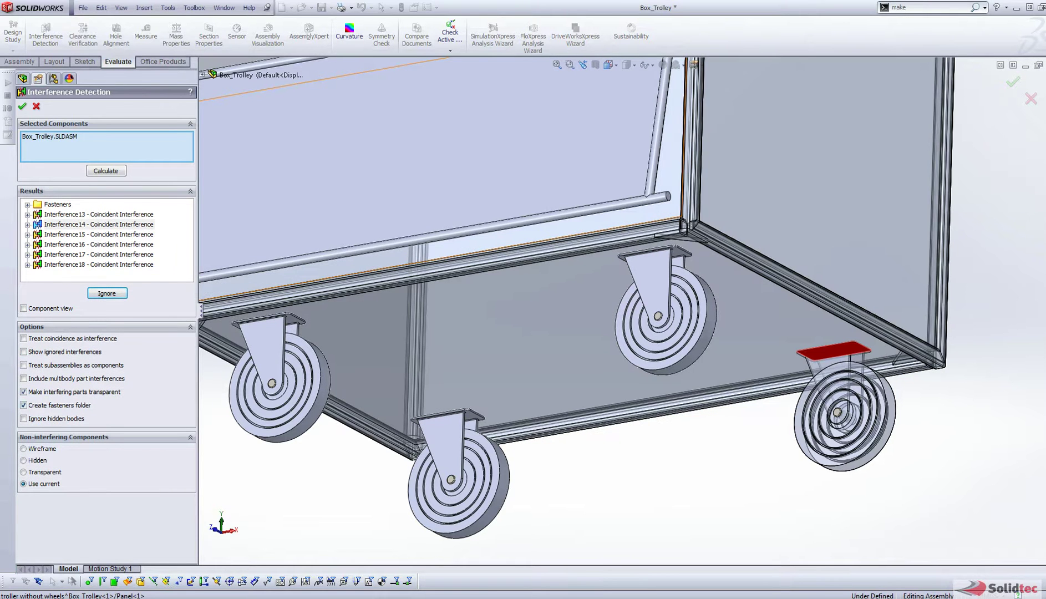
left_click(24, 405)
scroll(633, 294, "up", 3)
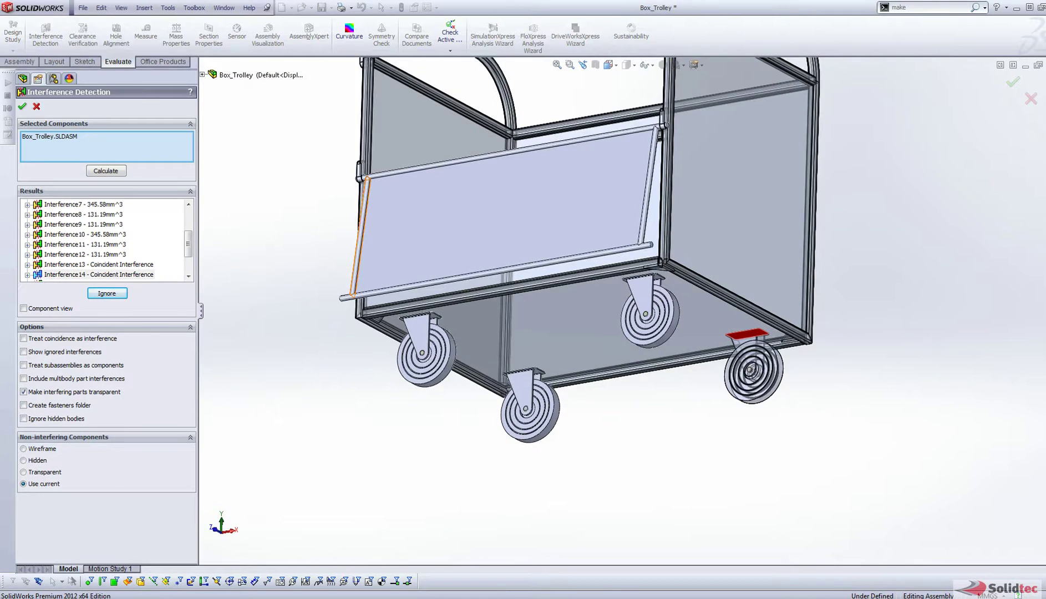
left_click(36, 106)
Run Interference Detection again on the whole trolley with multibody part interferences included and interfering parts made transparent.
middle_click_drag(444, 310, 448, 377)
scroll(636, 293, "up", 4)
middle_click_drag(682, 144, 671, 234, "ctrl")
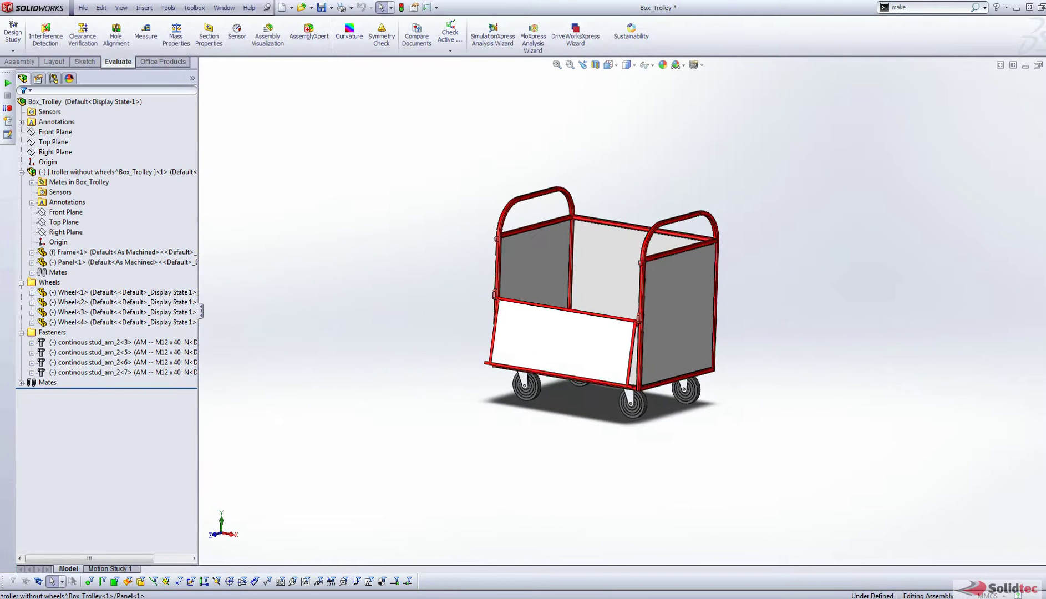
scroll(671, 234, "down", 2)
left_click(45, 33)
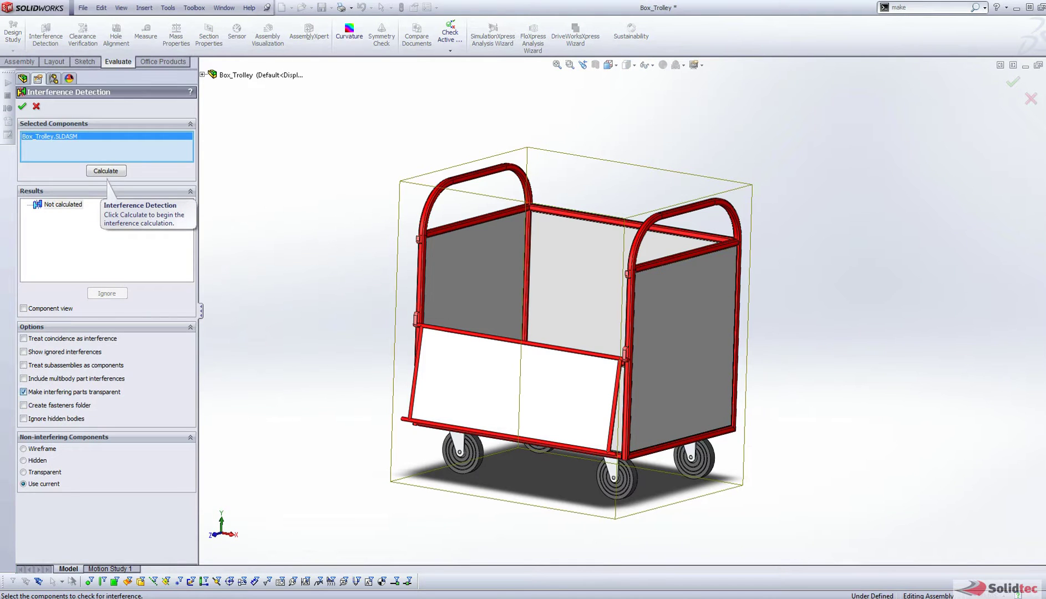
left_click(23, 391)
left_click(23, 378)
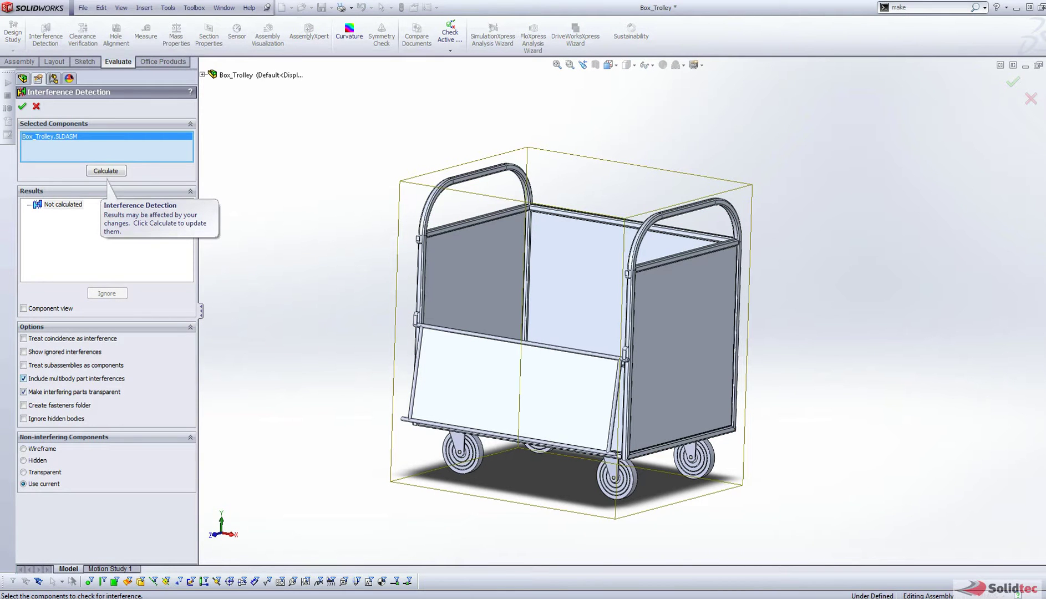
left_click(106, 171)
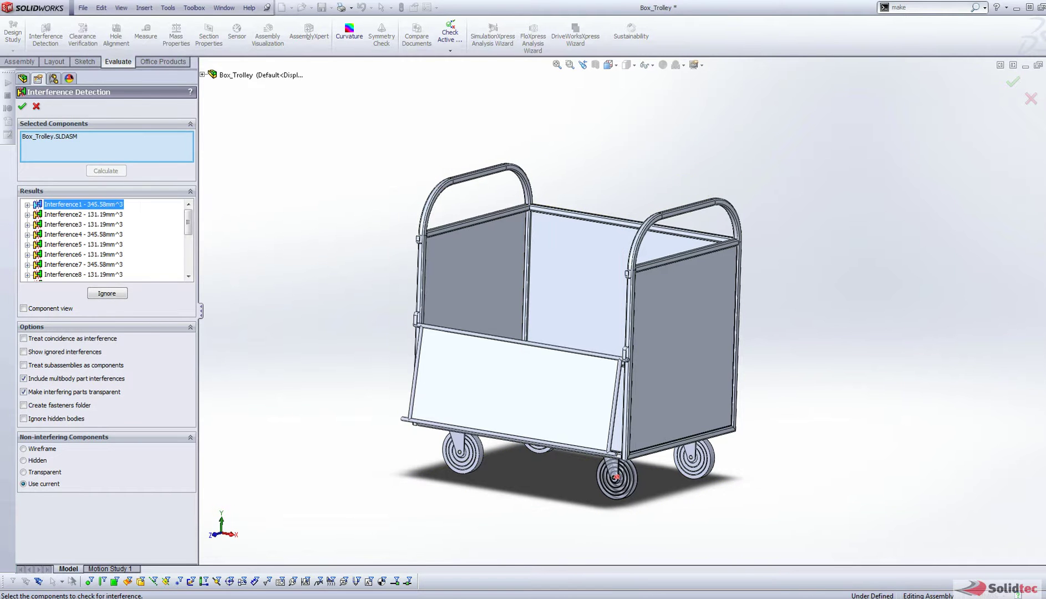
Examine the results from Interference1 to Interference18 one by one on the trolley's wheels and frame.
key("Down")
key("Down")
key("Down")
key("Down")
key("Down")
key("Down")
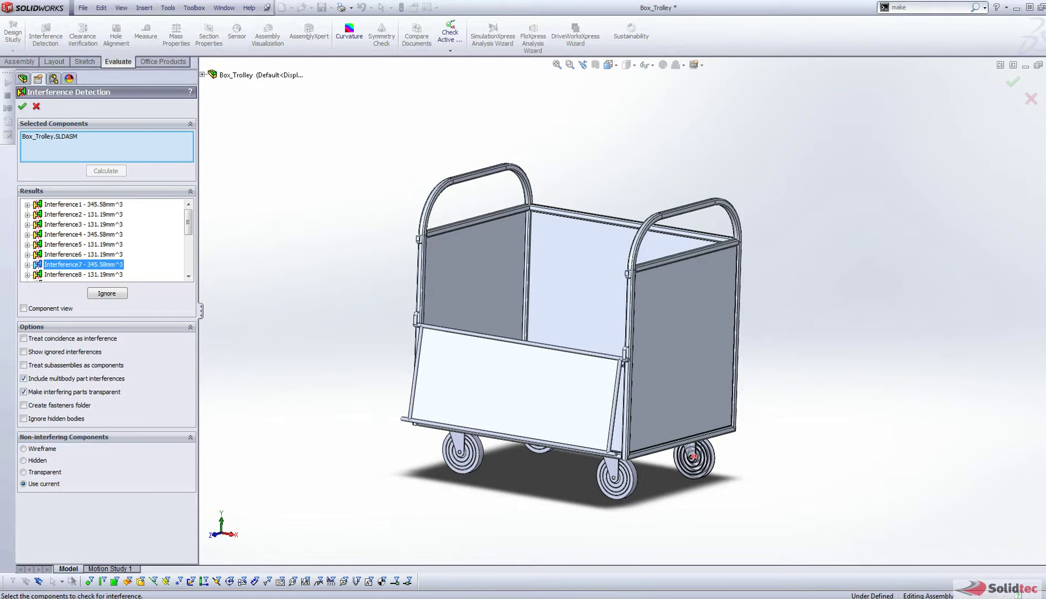
key("Down")
key("Down")
key("Down")
key("Down")
key("Down")
key("Down")
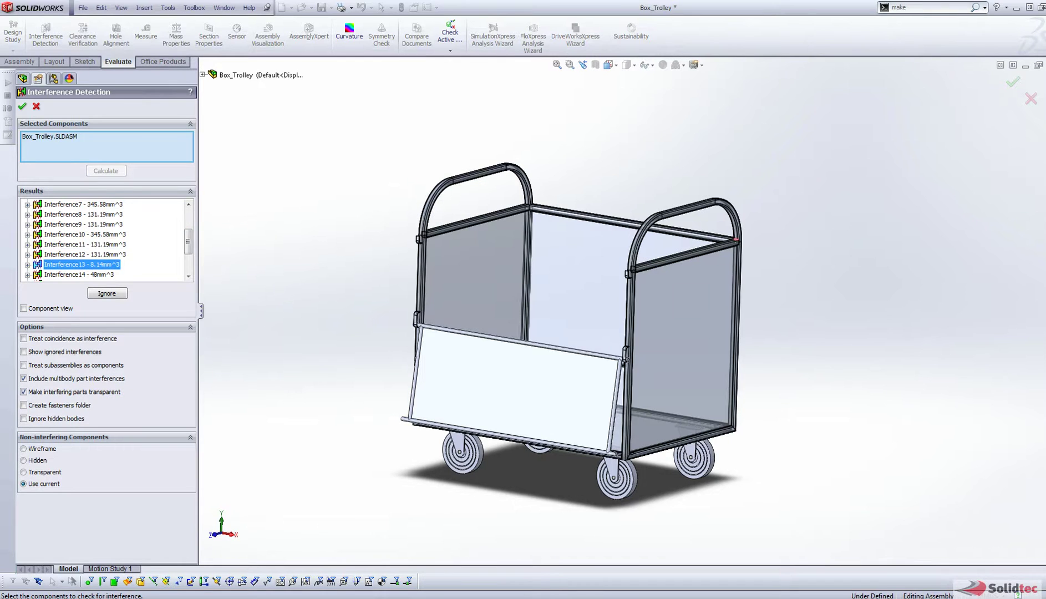
key("Down")
key("Down")
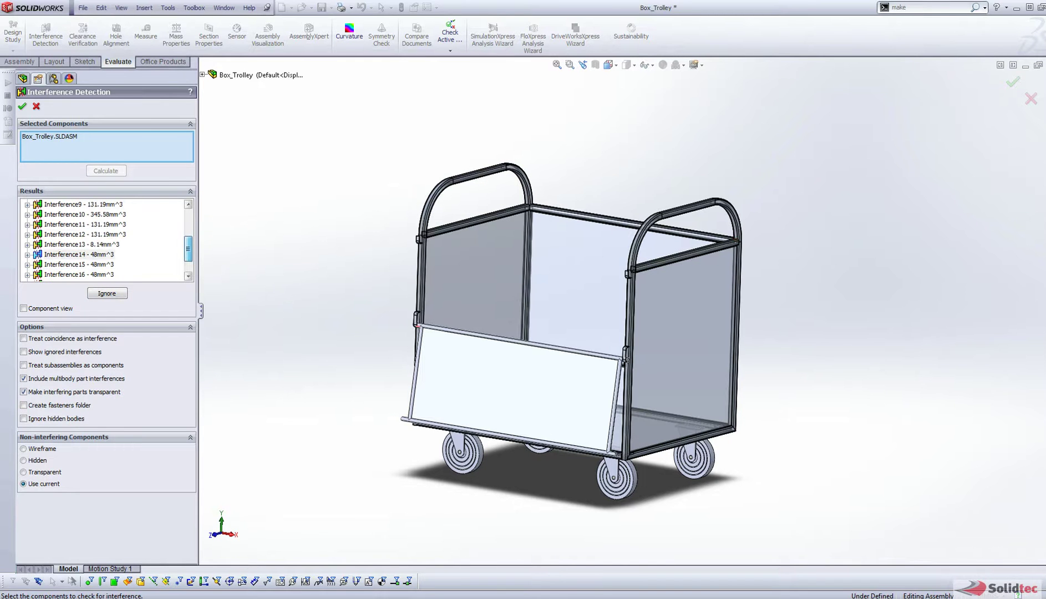
key("Down")
key("Down")
key("Down")
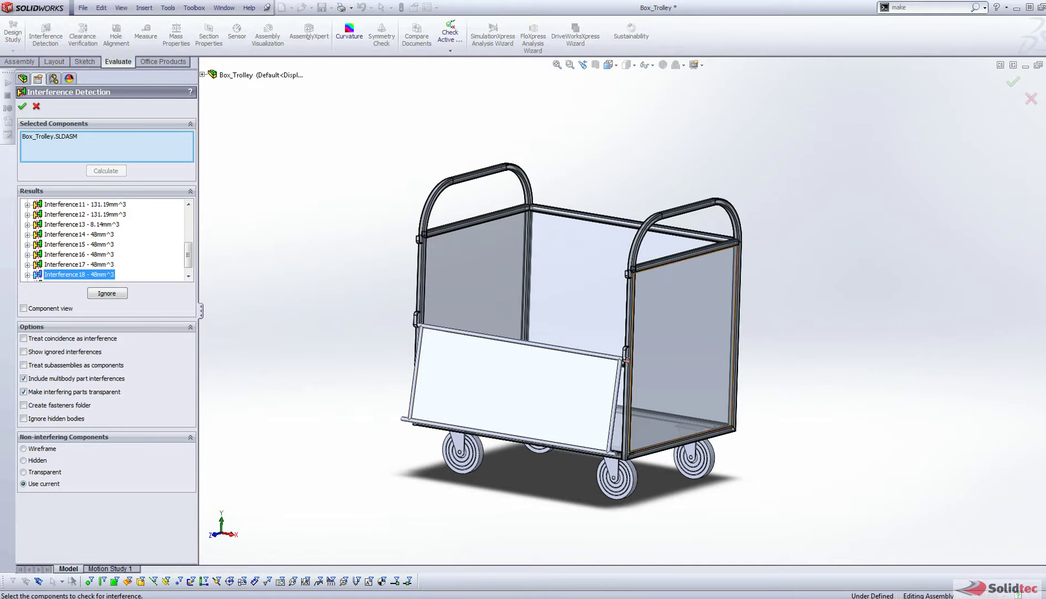
scroll(681, 310, "up", 3)
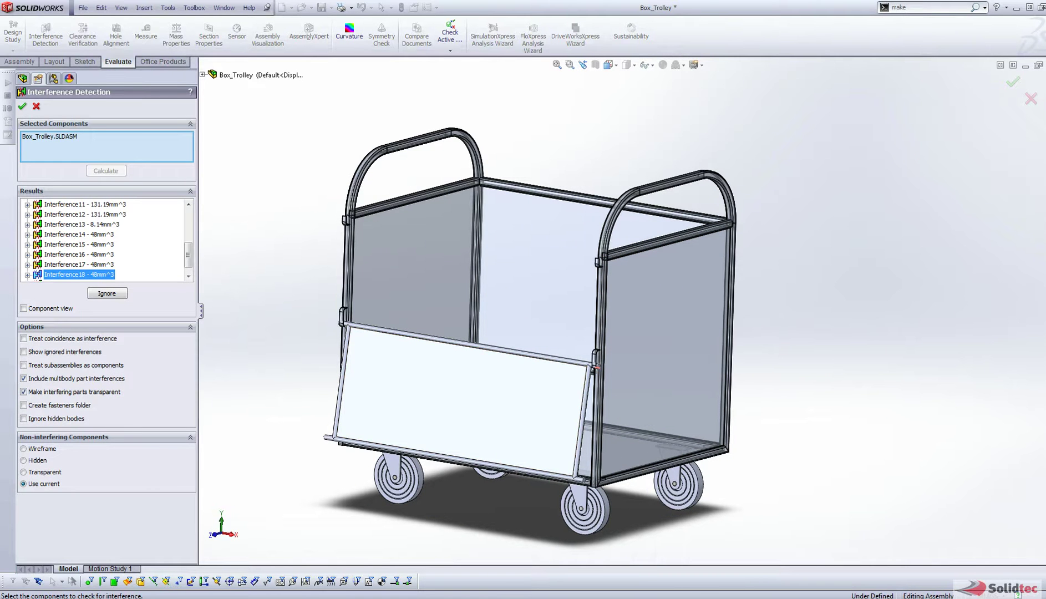
middle_click_drag(508, 413, 499, 427)
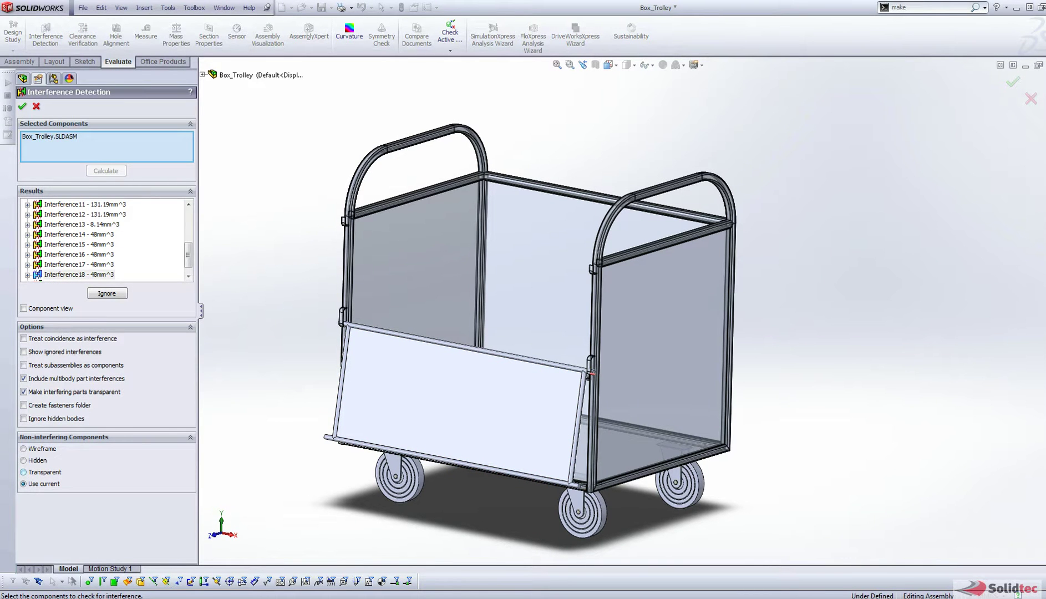
Try the transparent and hidden displays for the non-interfering components, and finish with them shown as wireframe.
left_click(23, 471)
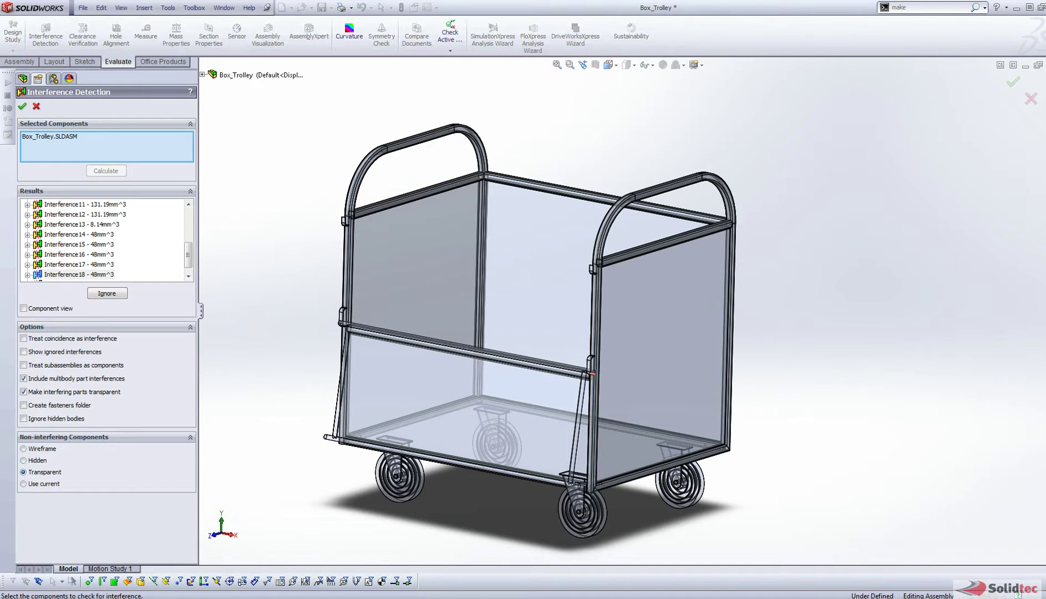
left_click(23, 460)
left_click(23, 449)
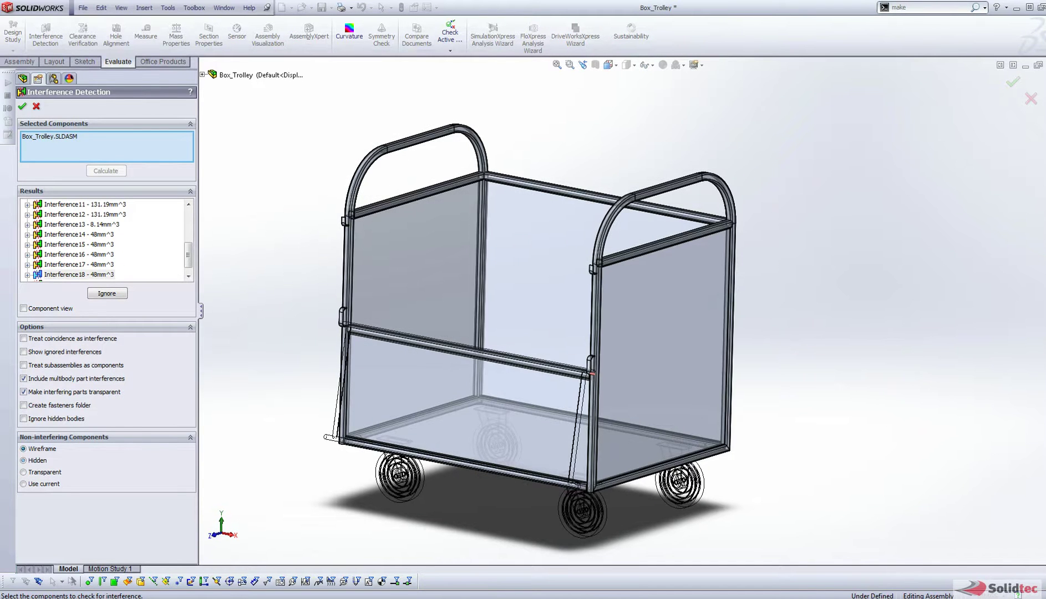
left_click_drag(188, 255, 189, 222)
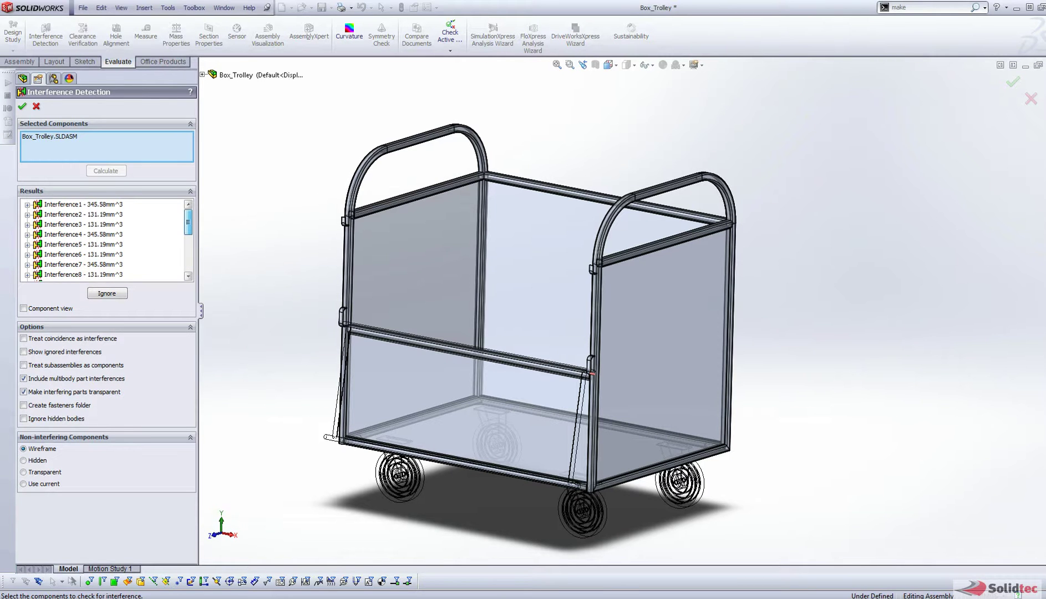